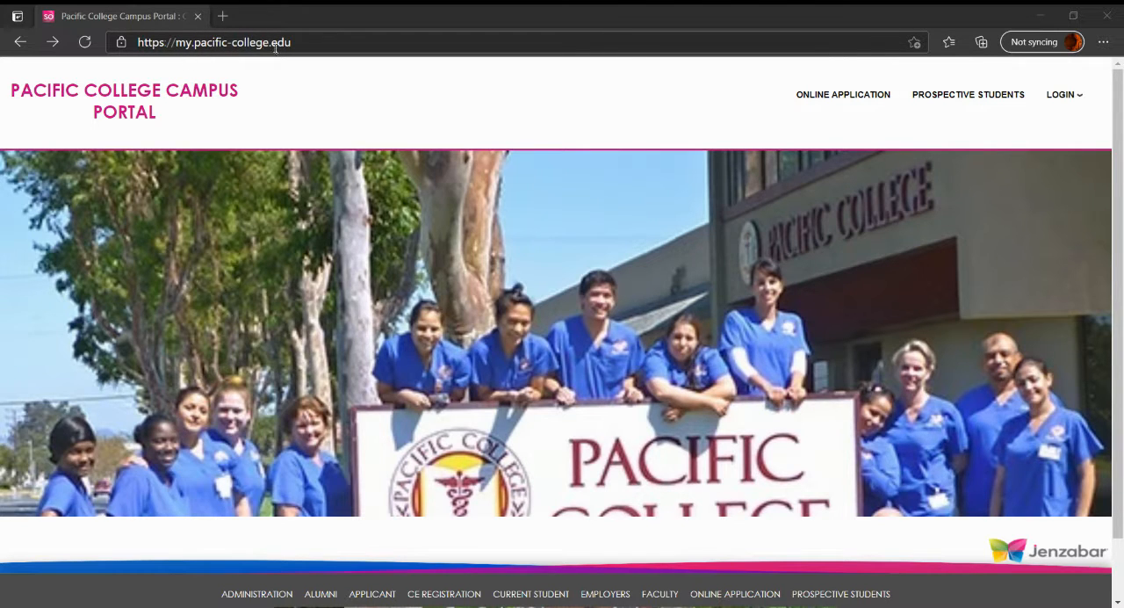
# Create a new online application and fill in the applicant's first and last name
pyautogui.click(815, 99)
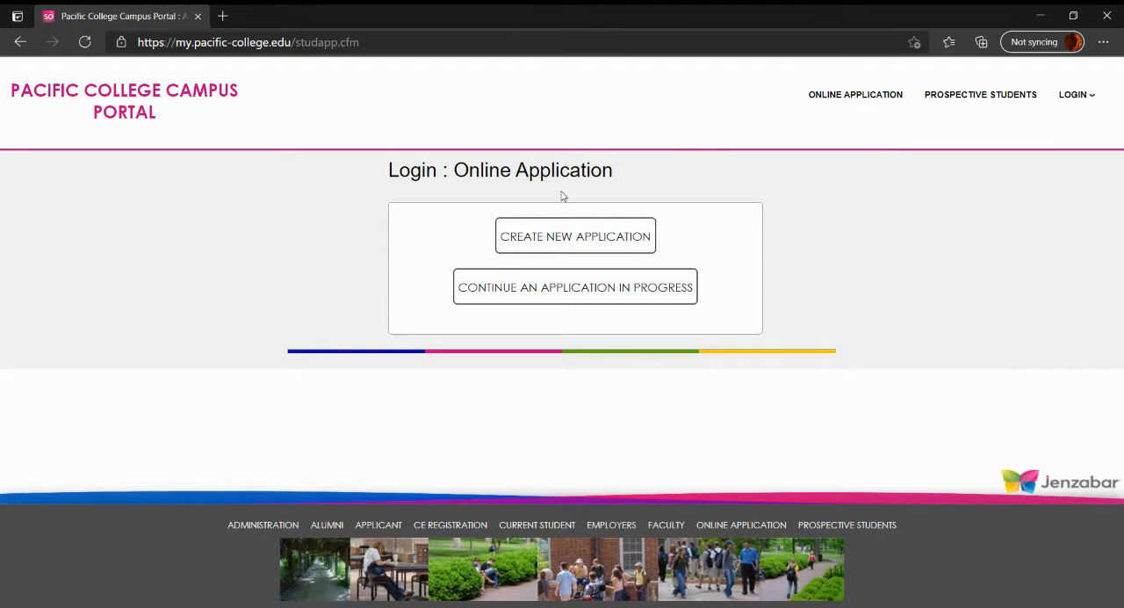
pyautogui.click(516, 249)
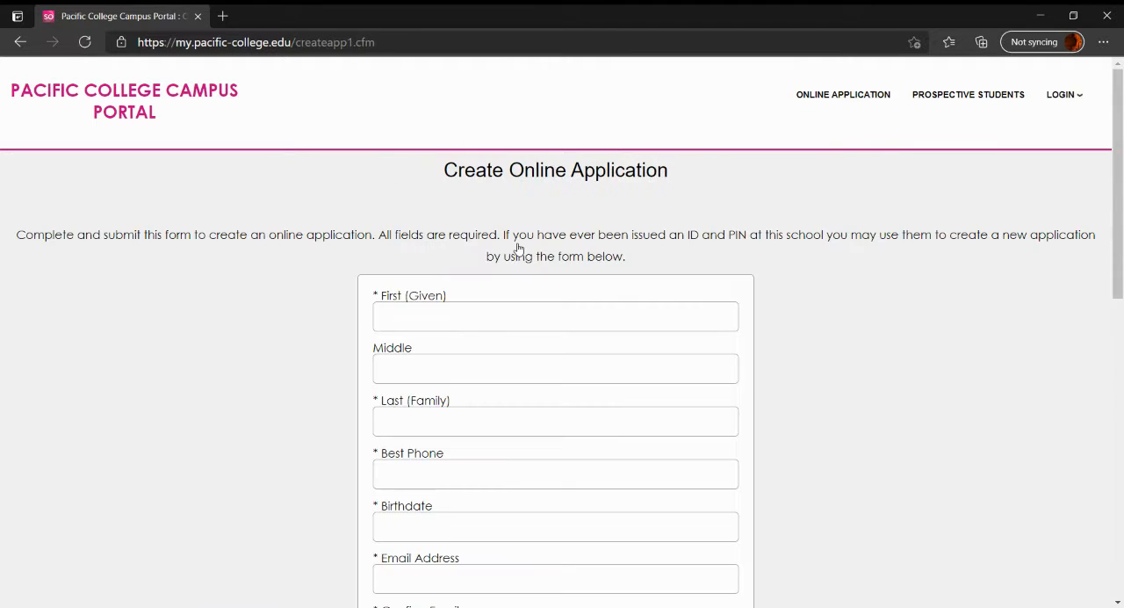
pyautogui.scroll(-2, 505, 243)
pyautogui.scroll(-1, 422, 225)
pyautogui.click(427, 149)
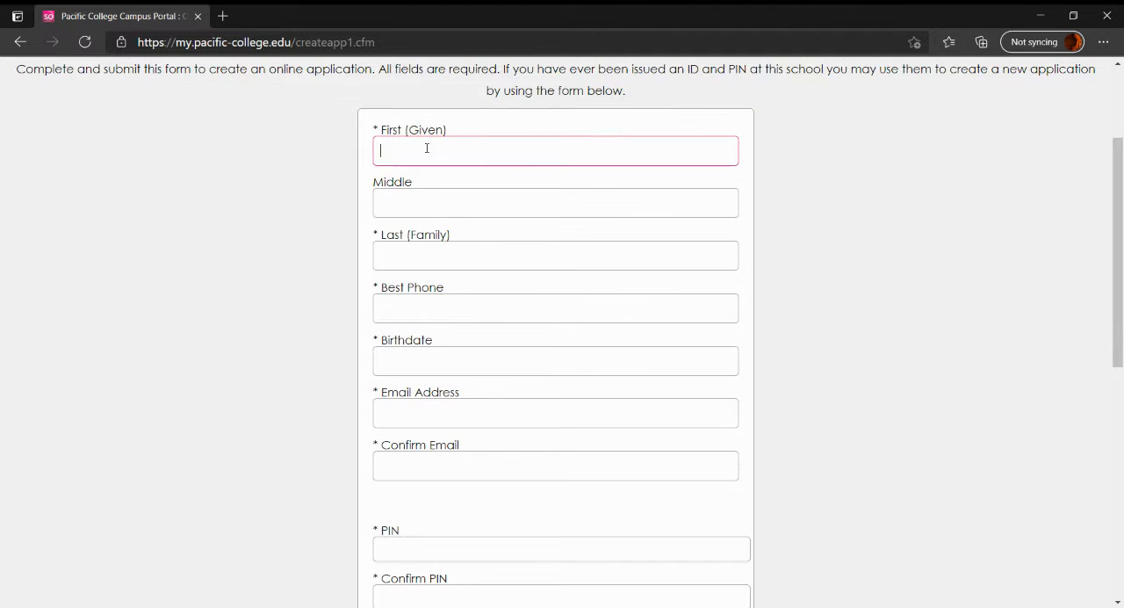
pyautogui.write('Test')
pyautogui.press('Tab')
pyautogui.press('Tab')
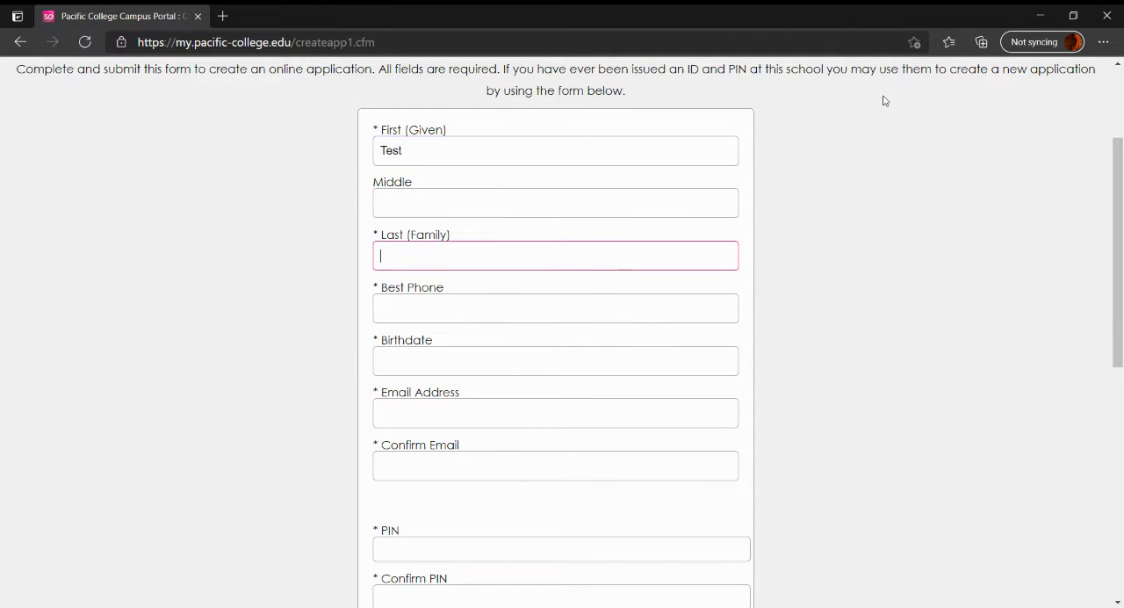
pyautogui.write('Test')
pyautogui.press('Tab')
# Enter the applicant's best phone number and birthdate
pyautogui.write('999 99')
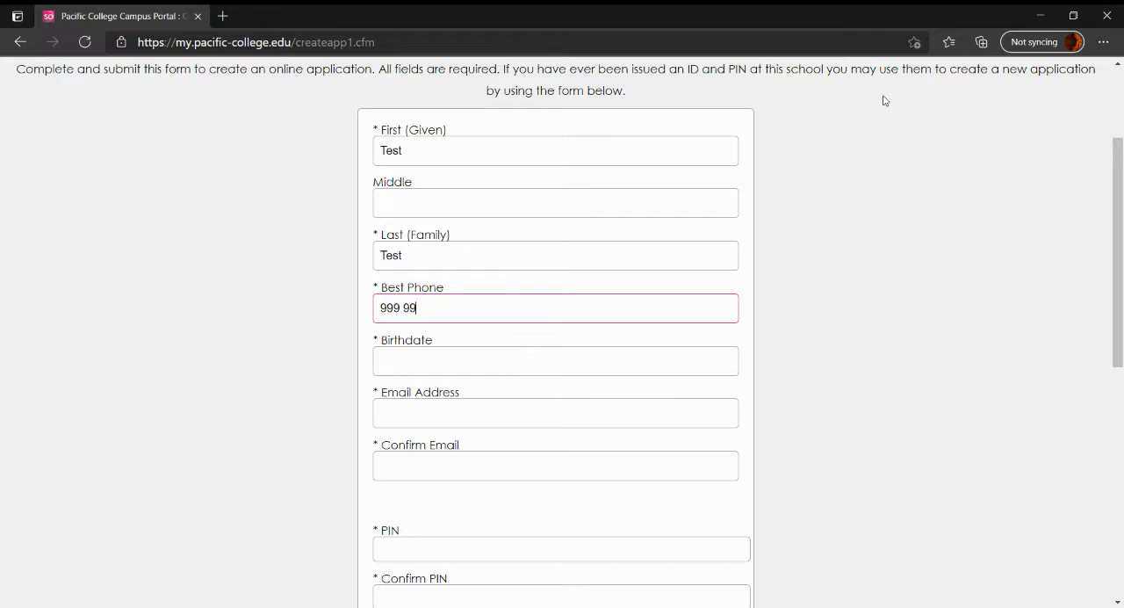
pyautogui.write('9 2345')
pyautogui.press('Tab')
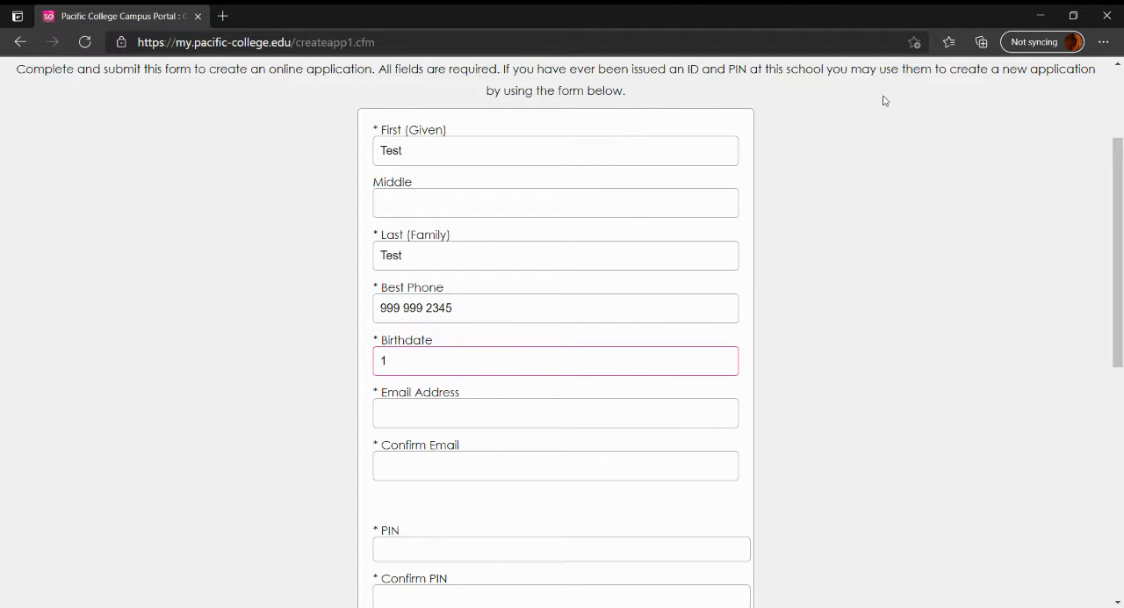
pyautogui.write('01')
pyautogui.press('BackSpace')
pyautogui.press('BackSpace')
pyautogui.press('BackSpace')
pyautogui.press('BackSpace')
pyautogui.write('2001')
# Fill in the applicant's email address and repeat it in the confirmation field
pyautogui.scroll(-2, 432, 346)
pyautogui.click(396, 296)
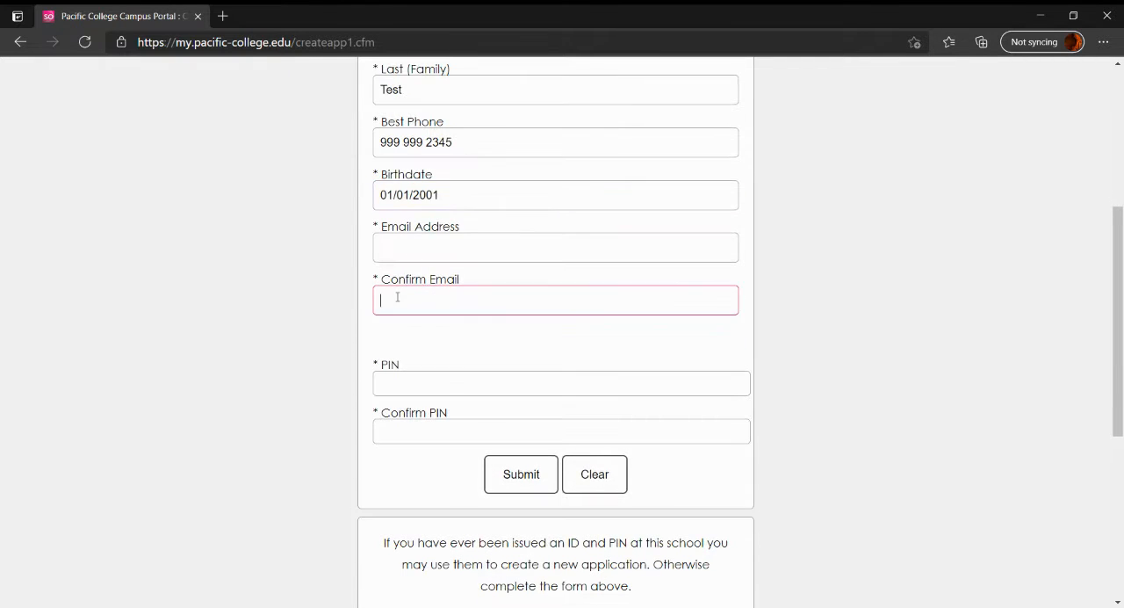
pyautogui.click(657, 235)
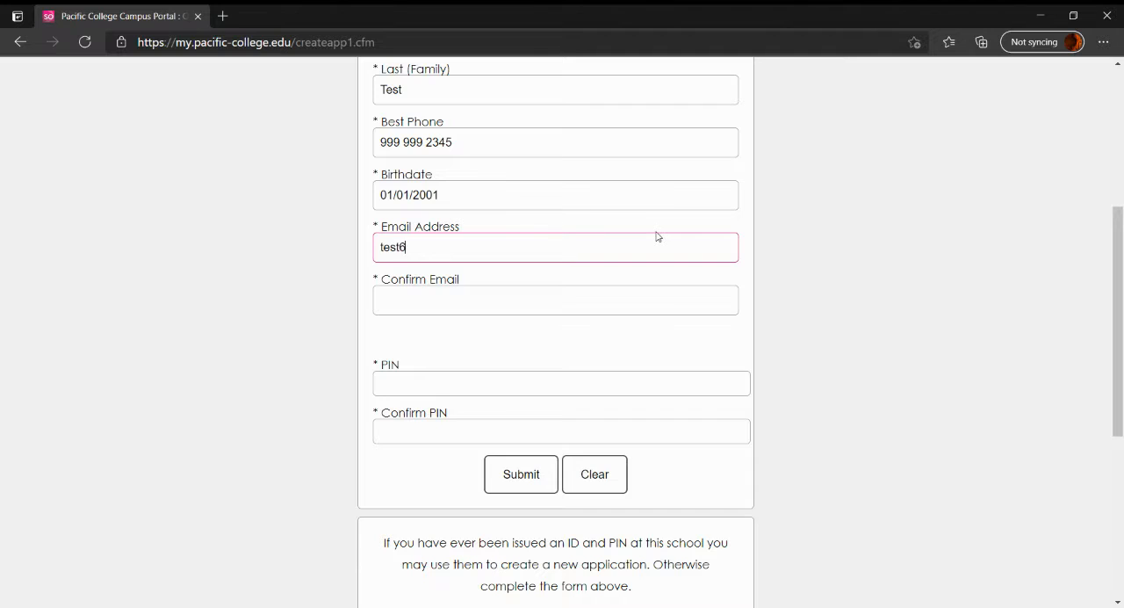
pyautogui.press('Tab')
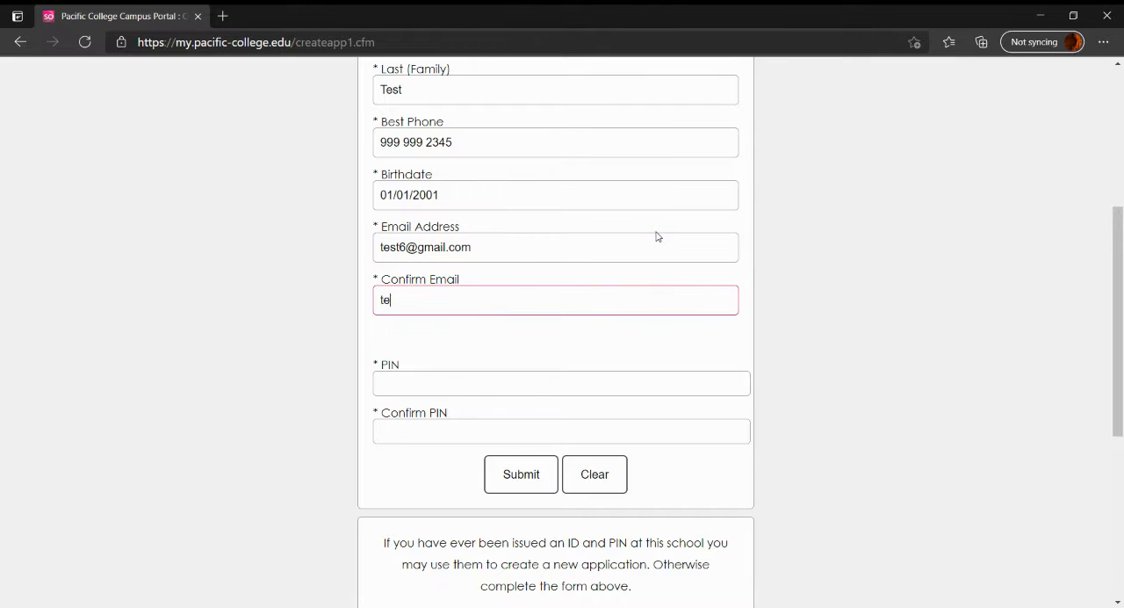
pyautogui.press('Tab')
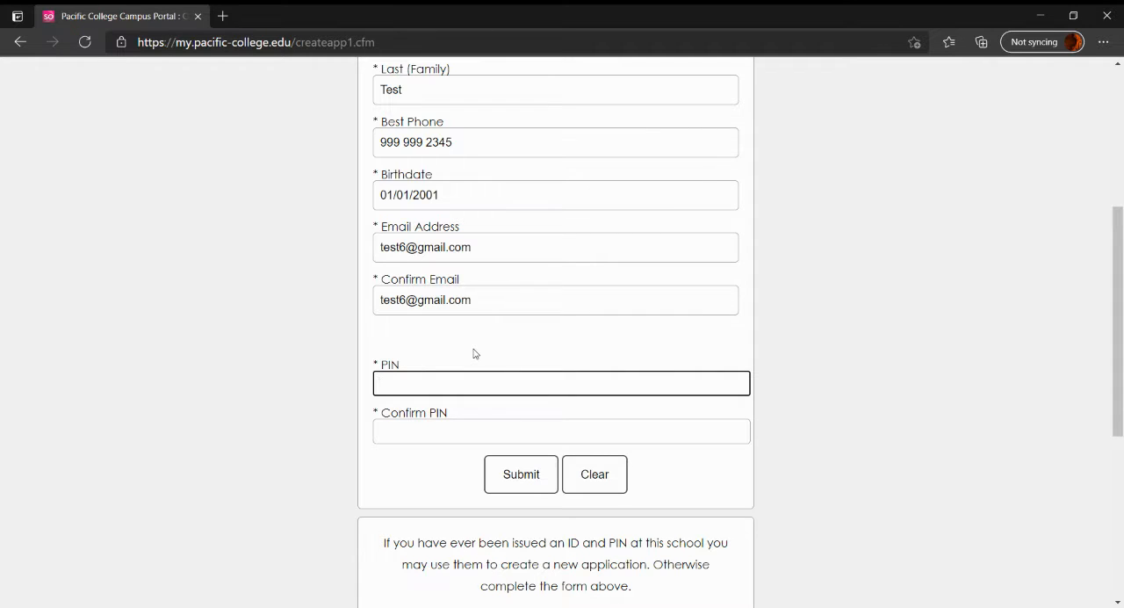
# Enter and confirm the application PIN, and submit the form to create the online application
pyautogui.write('1')
pyautogui.press('Tab')
pyautogui.write('1')
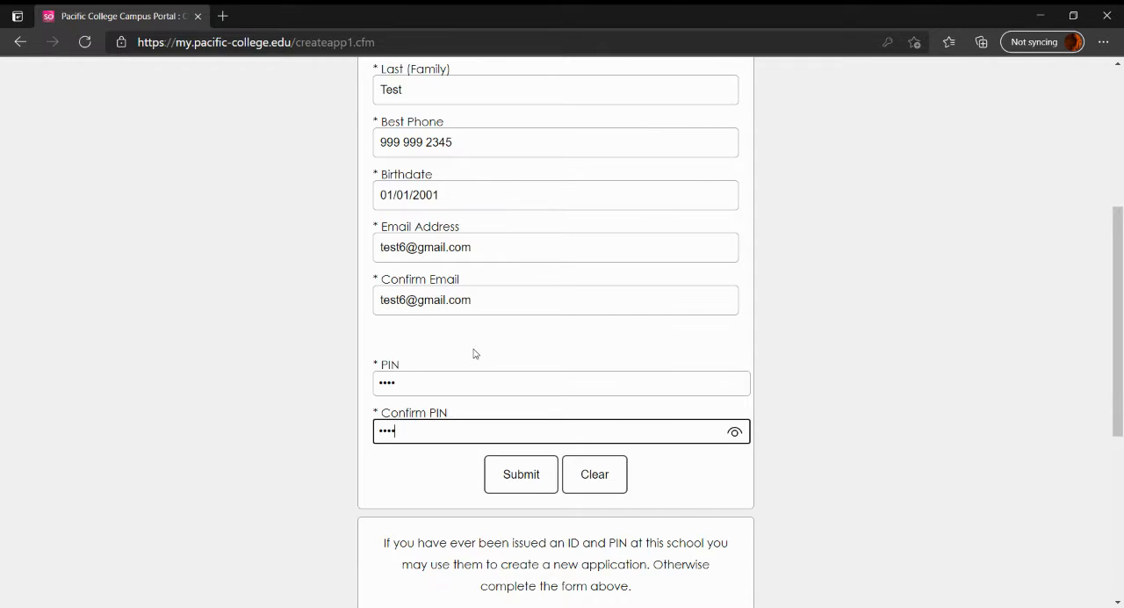
pyautogui.click(506, 463)
pyautogui.scroll(-2, 505, 454)
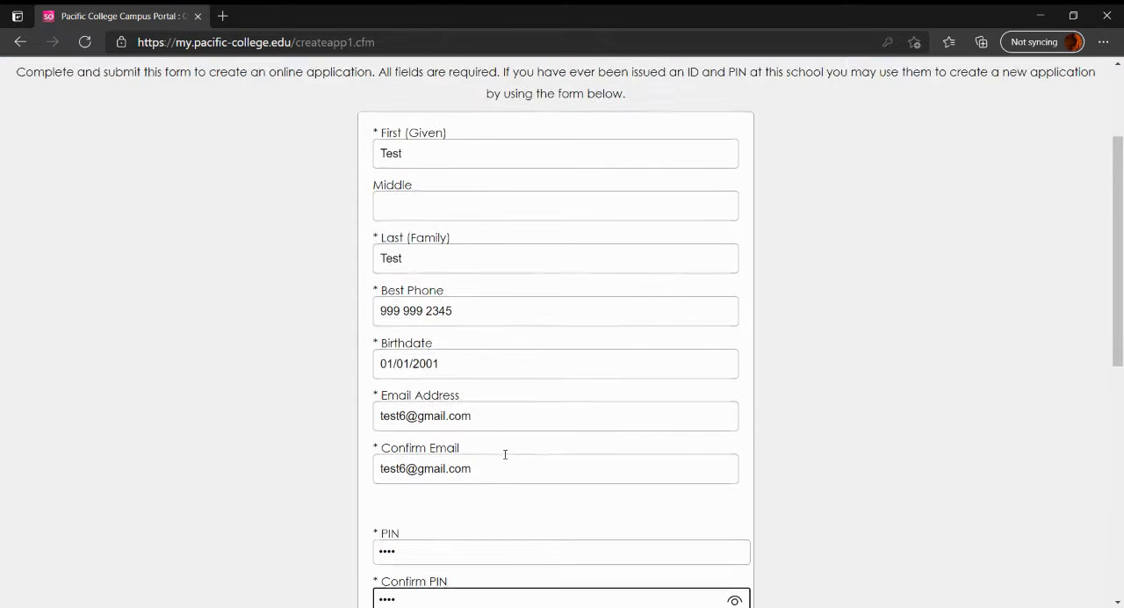
pyautogui.scroll(-2, 505, 457)
pyautogui.click(522, 390)
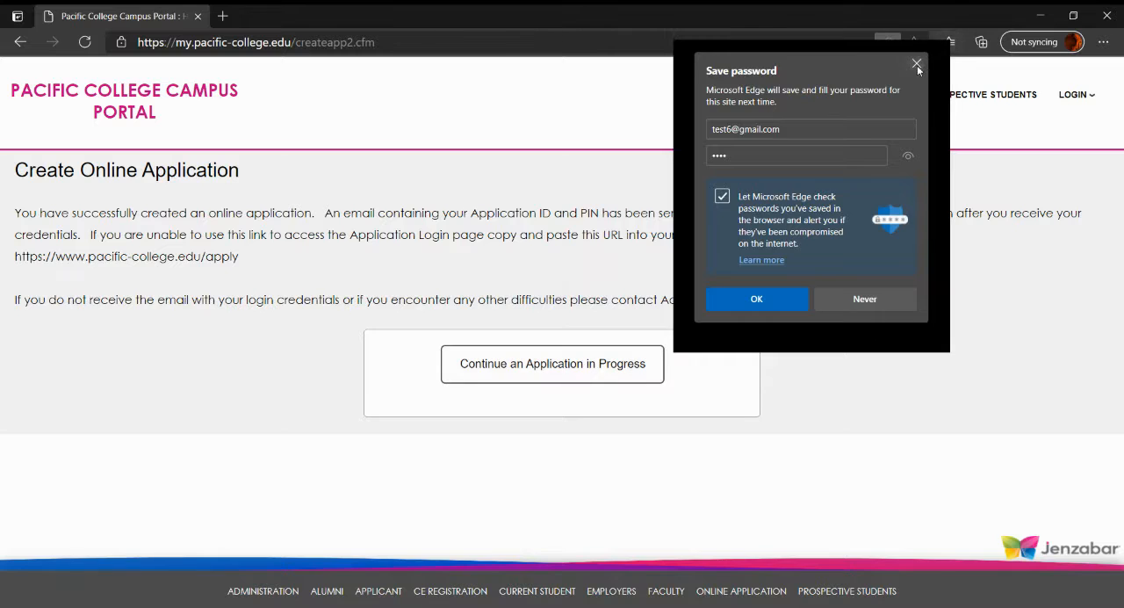
# Dismiss the browser's offer to save the password and choose to continue an application in progress
pyautogui.click(913, 67)
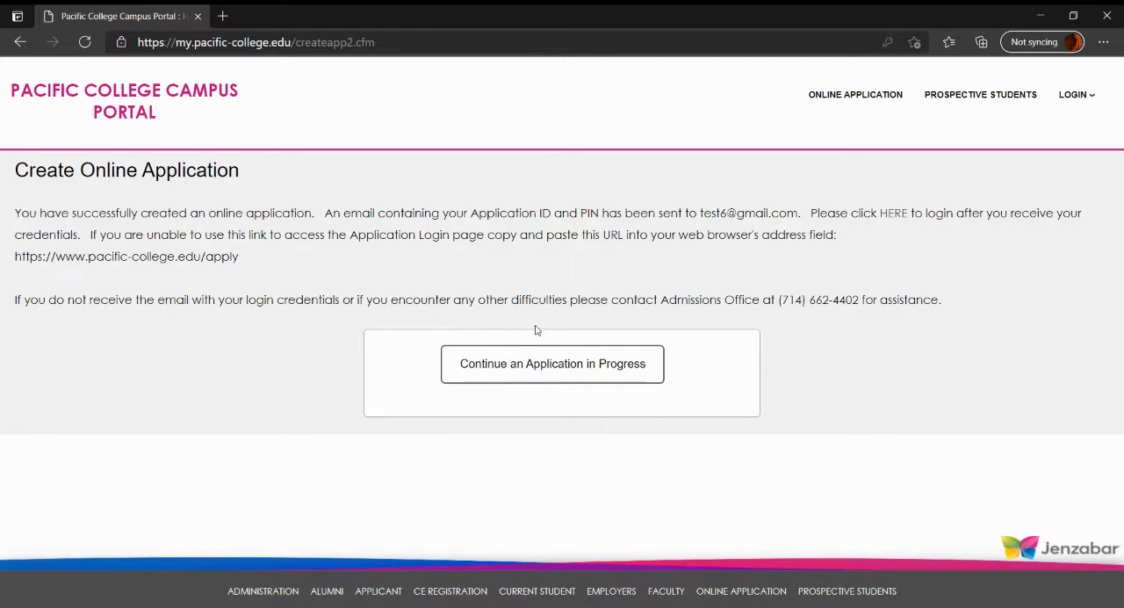
pyautogui.click(486, 364)
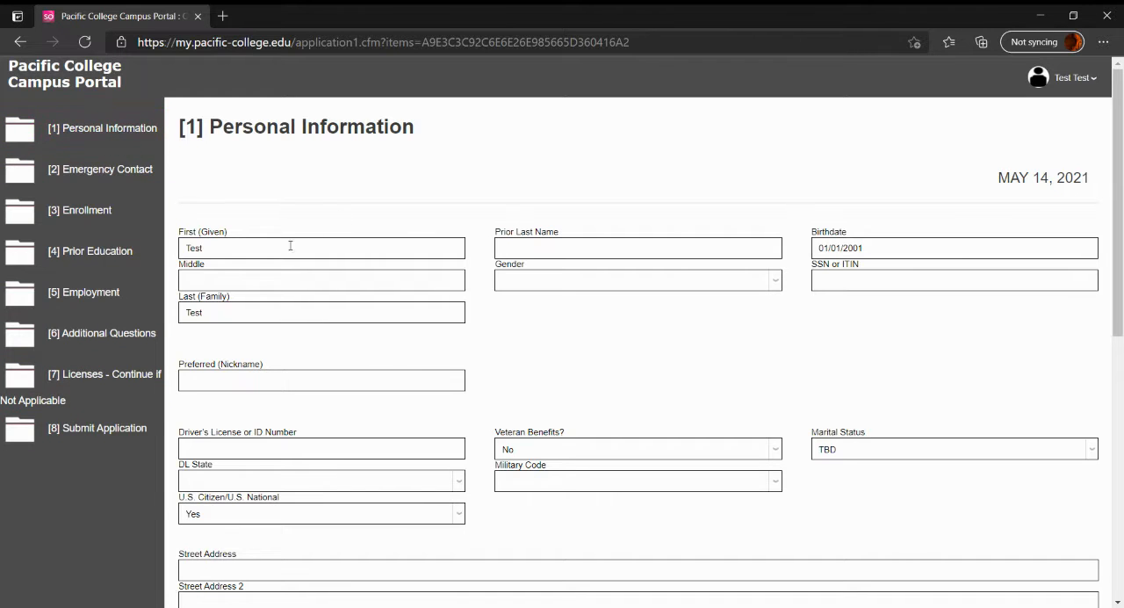
# Set the applicant's gender to Male and enter the SSN or ITIN
pyautogui.scroll(-1, 495, 210)
pyautogui.click(557, 199)
pyautogui.click(520, 244)
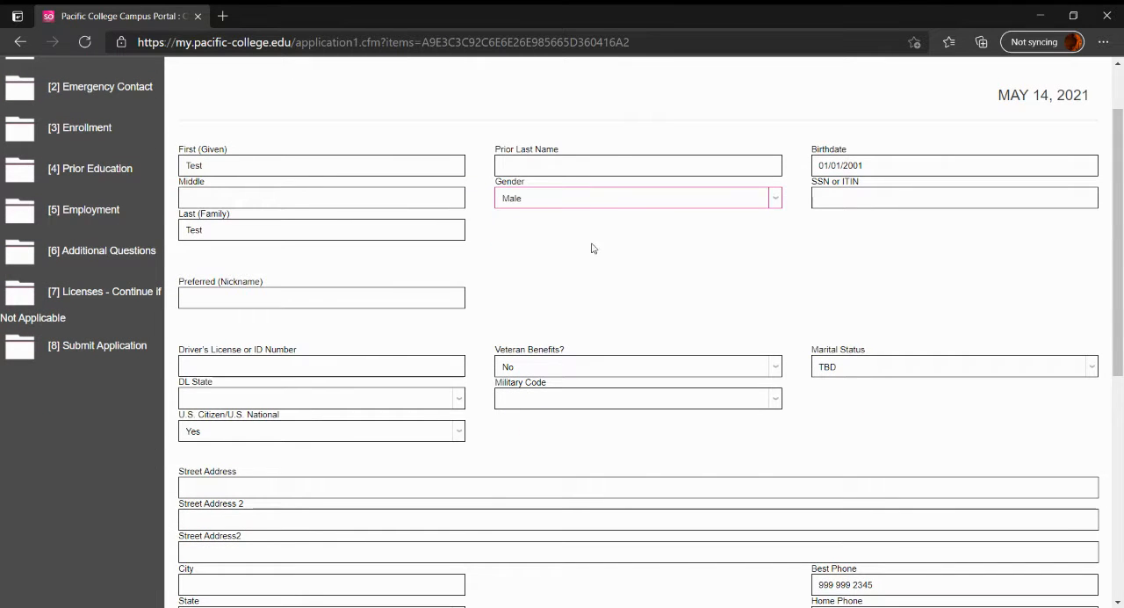
pyautogui.click(829, 197)
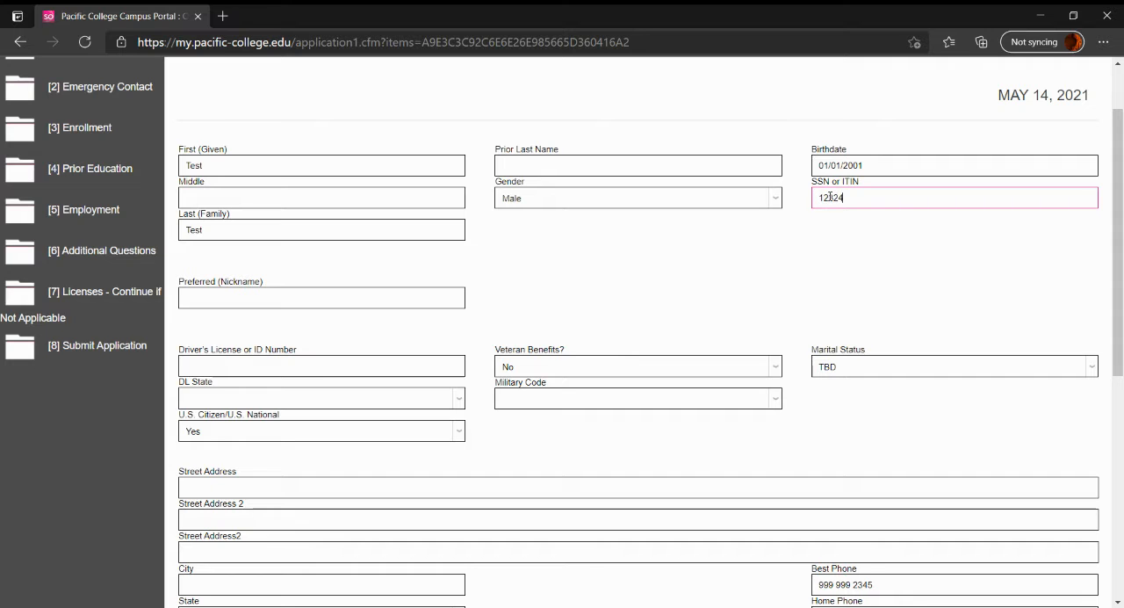
# Enter the driver's license or ID number and set the DL state to California
pyautogui.scroll(-1, 363, 289)
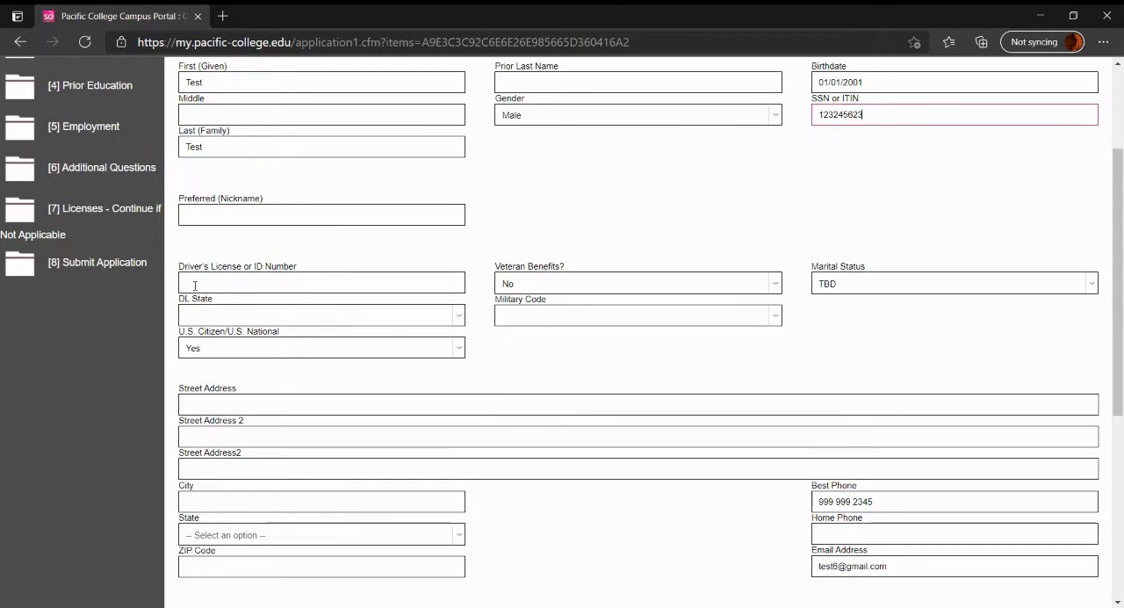
pyautogui.click(195, 285)
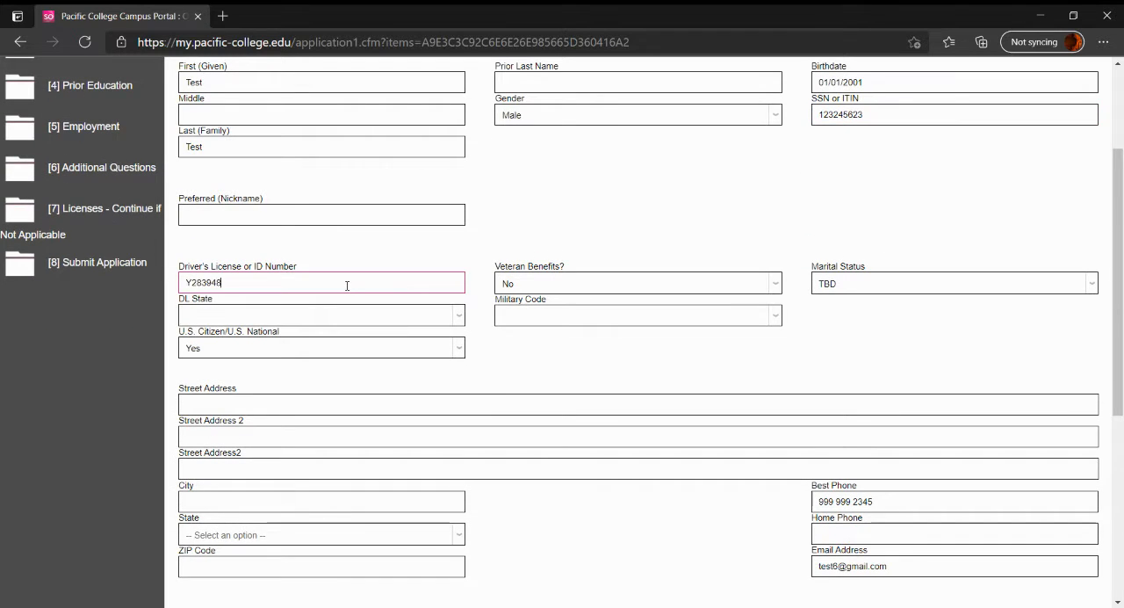
pyautogui.click(358, 318)
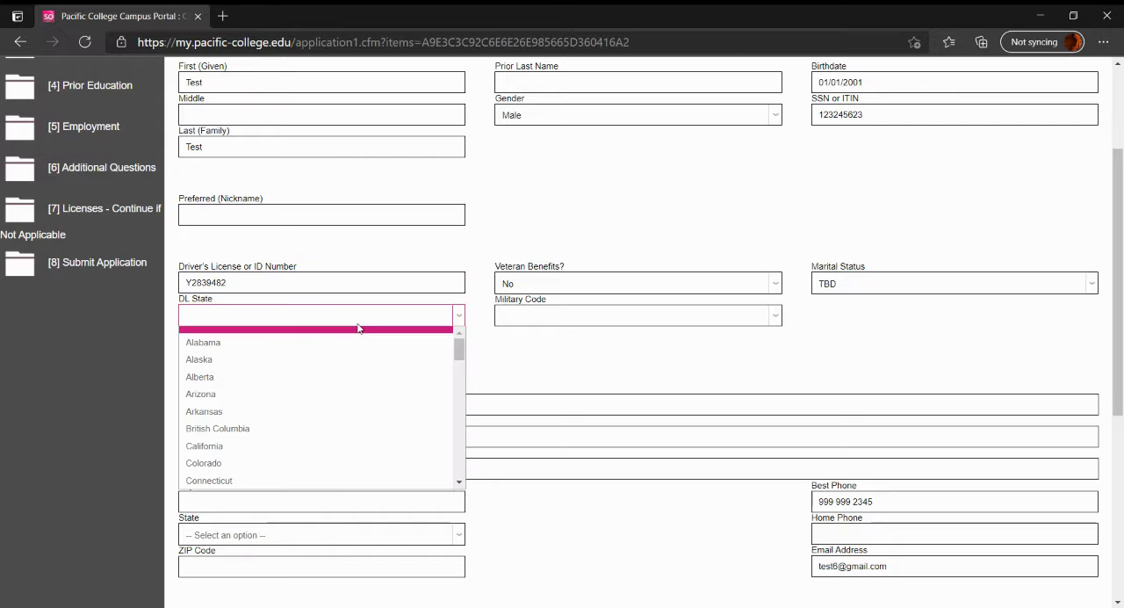
pyautogui.click(246, 445)
# Fill in the applicant's street address and city, leaving the two extra address lines blank
pyautogui.scroll(-1, 352, 367)
pyautogui.click(597, 321)
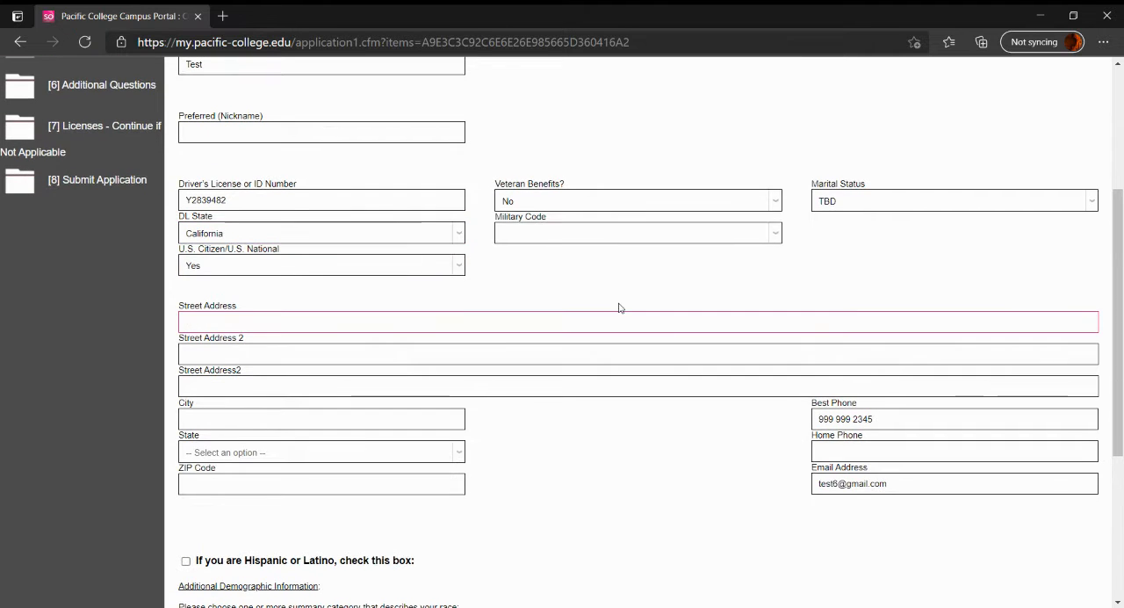
pyautogui.write('test rd')
pyautogui.press('Tab')
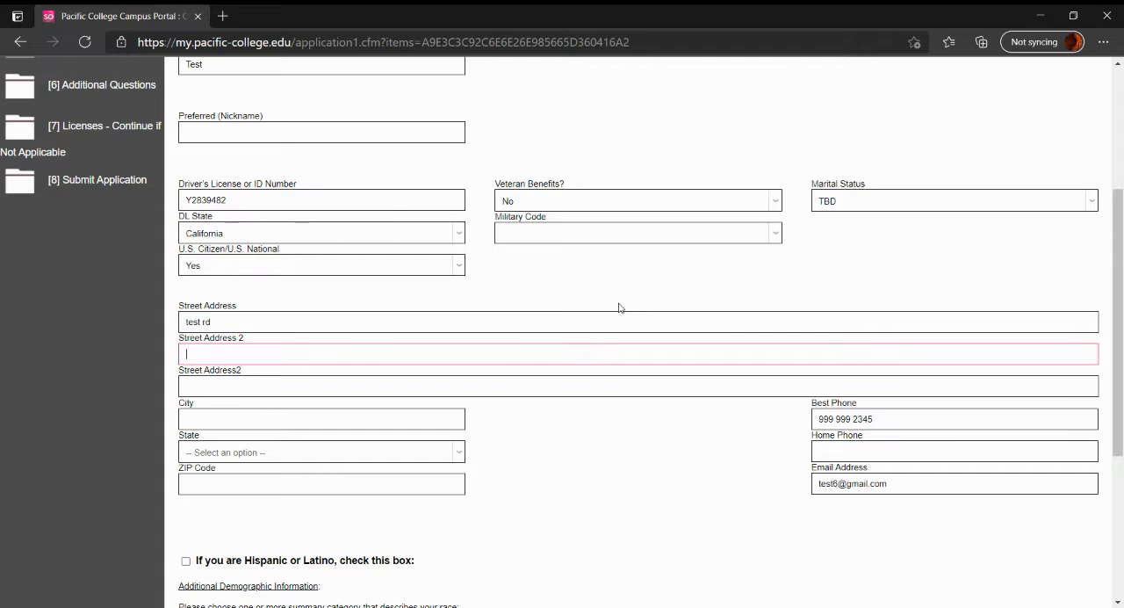
pyautogui.press('Tab')
pyautogui.press('Tab')
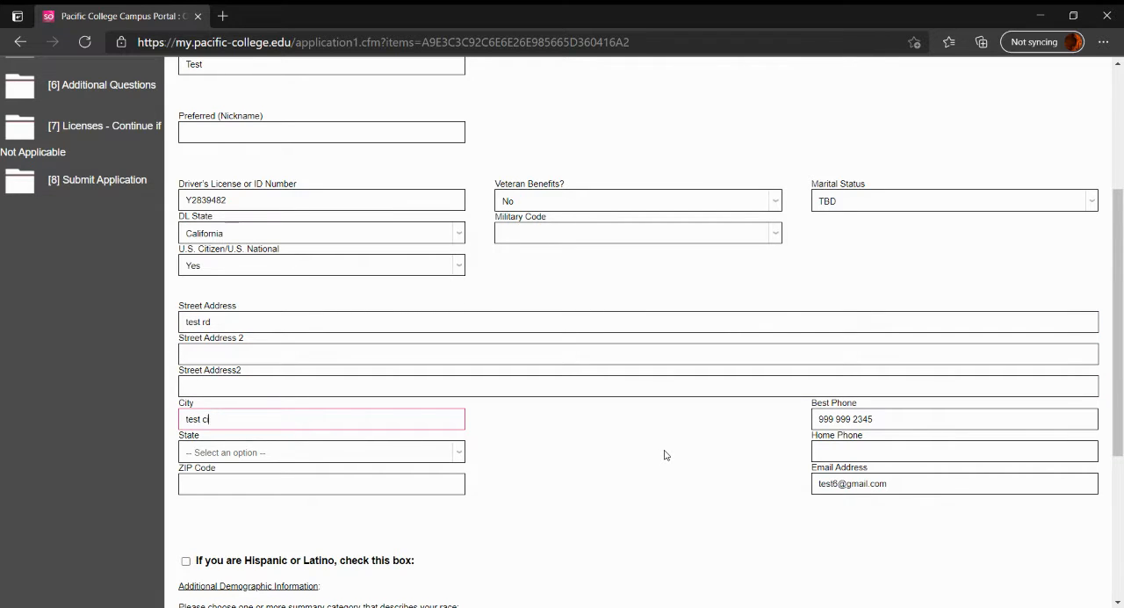
pyautogui.write('test city')
# Set the state of the applicant's address to California and enter the ZIP code
pyautogui.click(434, 454)
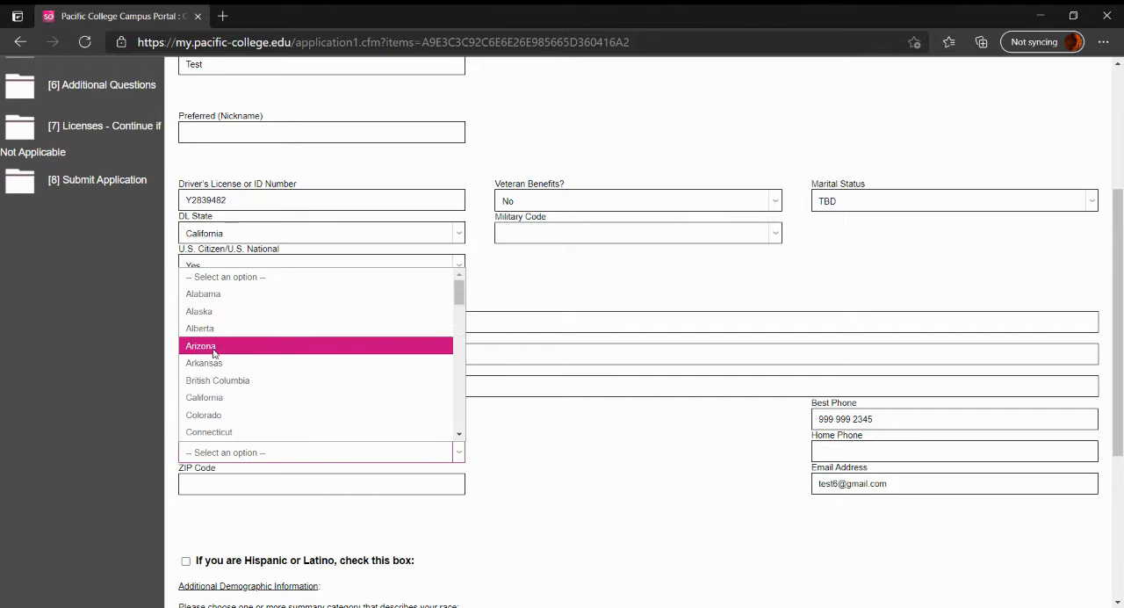
pyautogui.click(211, 397)
pyautogui.scroll(-1, 290, 400)
pyautogui.click(311, 400)
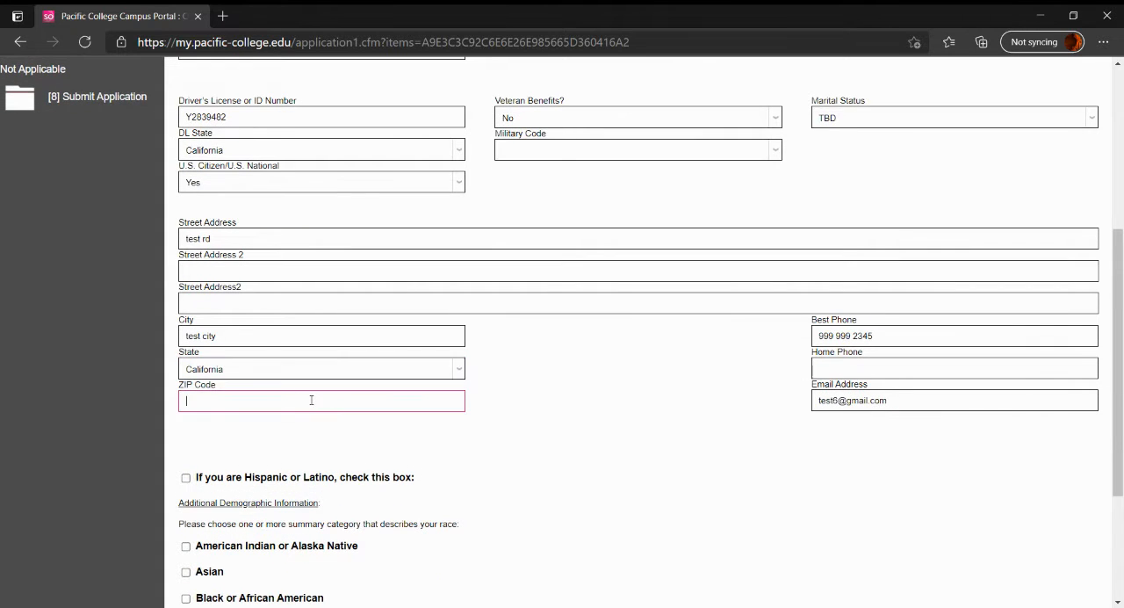
# Mark Asian as the race category, review the personal information, and save it to continue to the next section
pyautogui.scroll(-1, 311, 399)
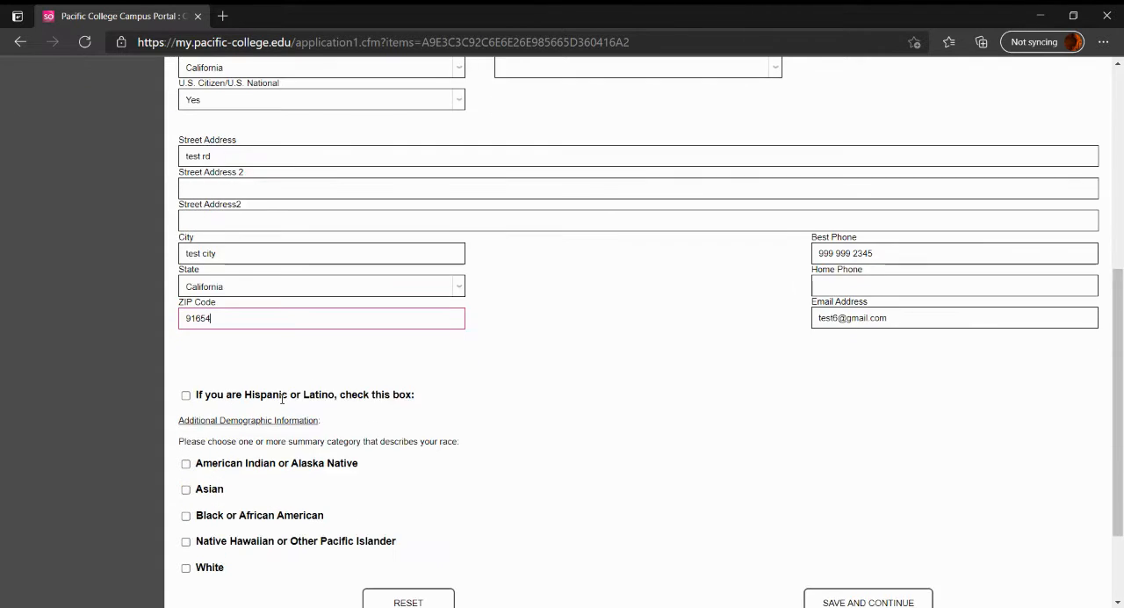
pyautogui.click(186, 489)
pyautogui.scroll(1, 641, 459)
pyautogui.scroll(4, 641, 458)
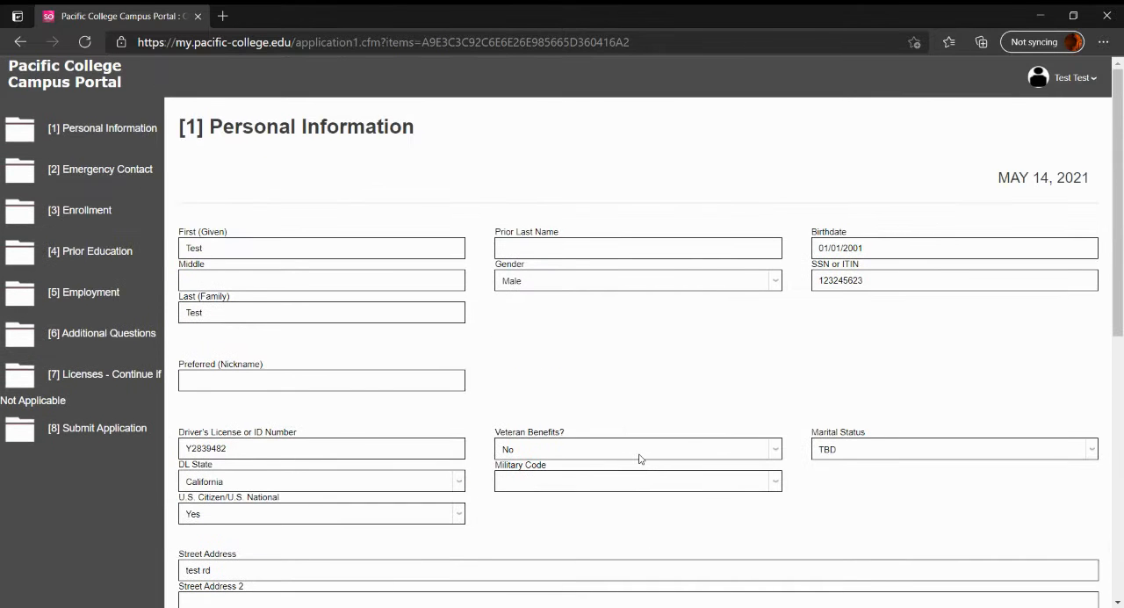
pyautogui.scroll(-6, 640, 458)
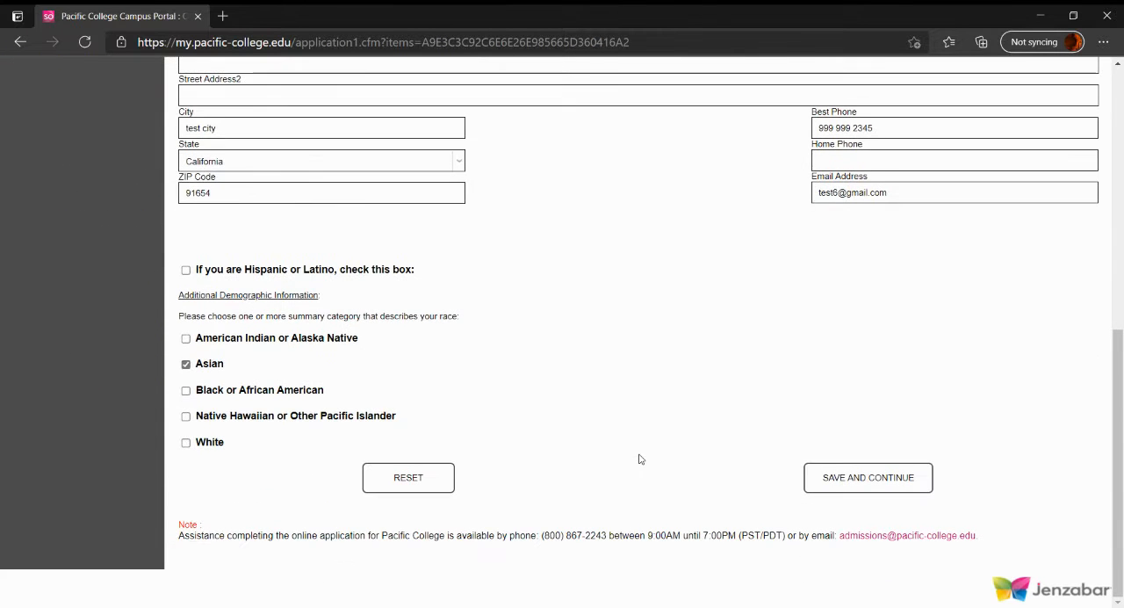
pyautogui.click(846, 489)
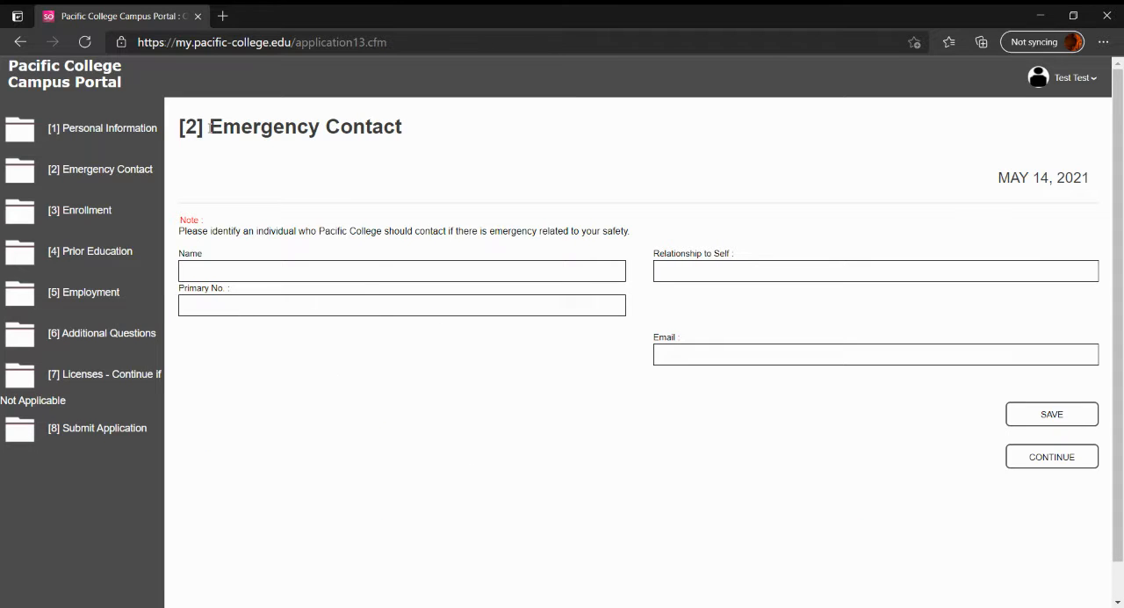
# Enter the emergency contact's name and set the relationship to Mother
pyautogui.scroll(-1, 351, 175)
pyautogui.click(226, 230)
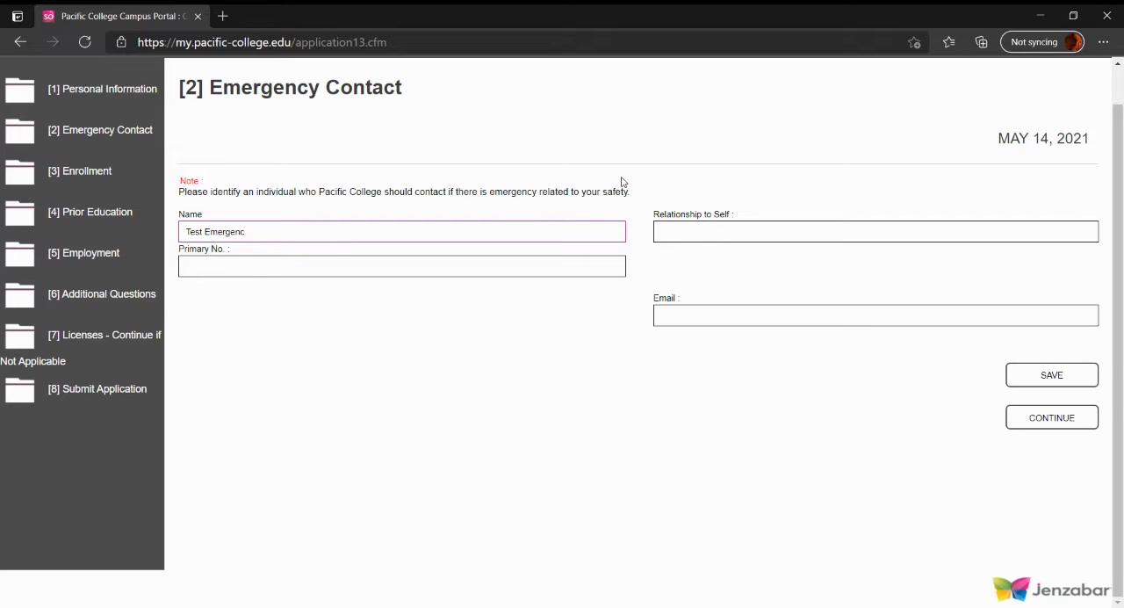
pyautogui.write('Test Emergeny')
pyautogui.press('Tab')
pyautogui.press('Tab')
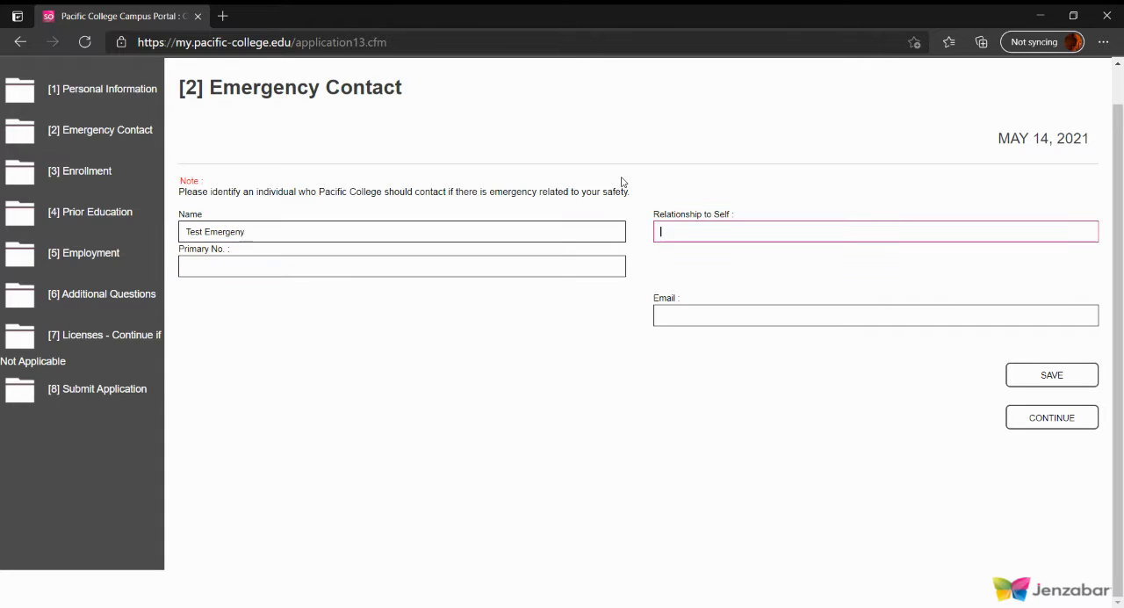
pyautogui.write('Mother')
# Fill in the emergency contact's primary phone number and email, and save the contact
pyautogui.click(596, 262)
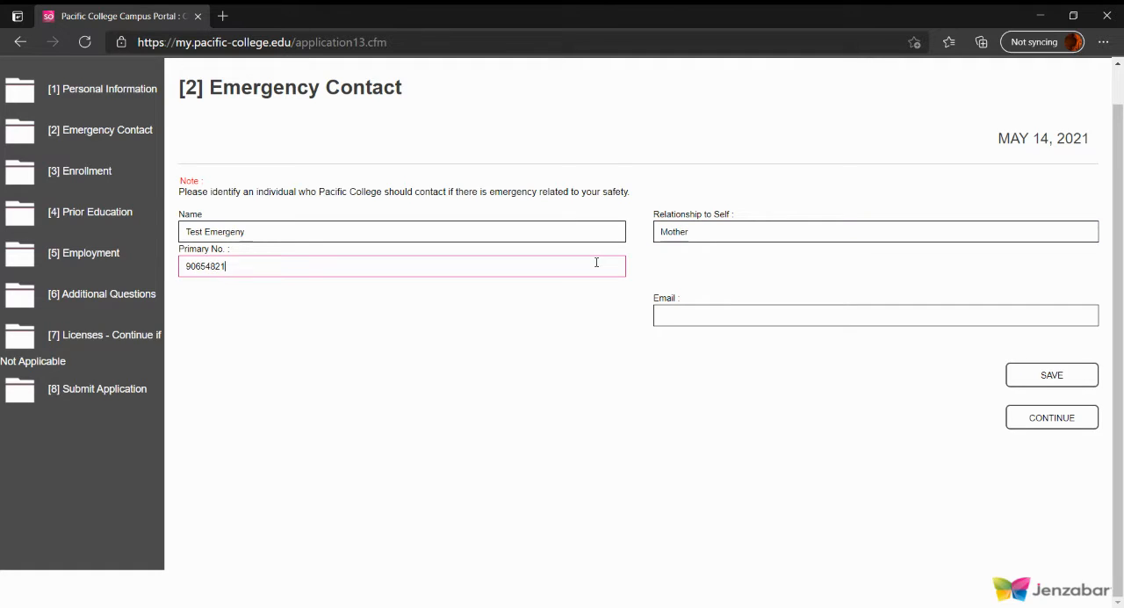
pyautogui.click(731, 312)
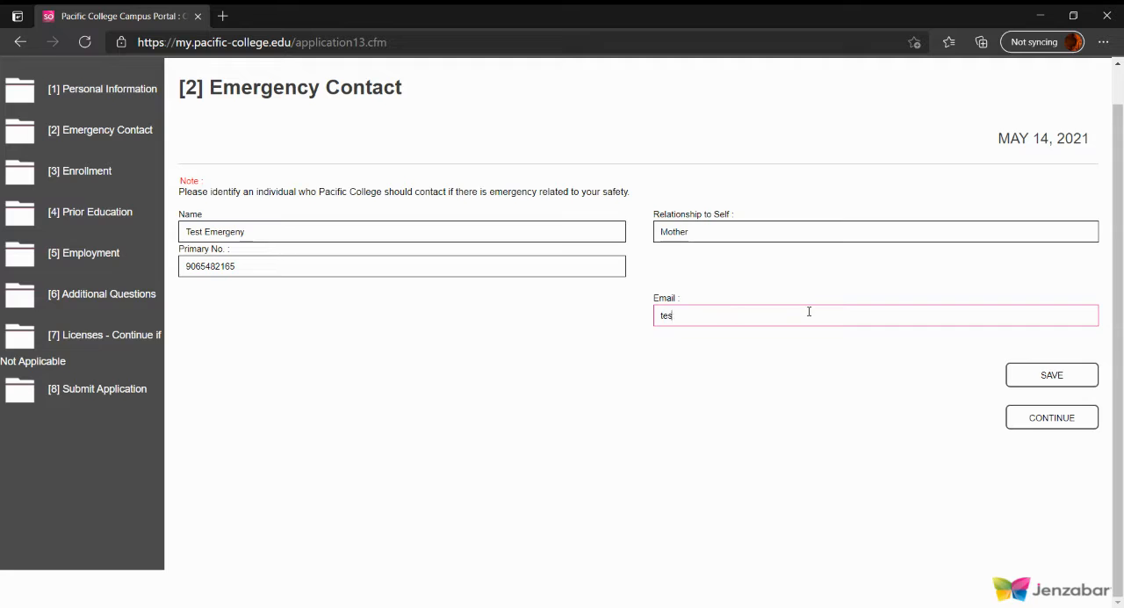
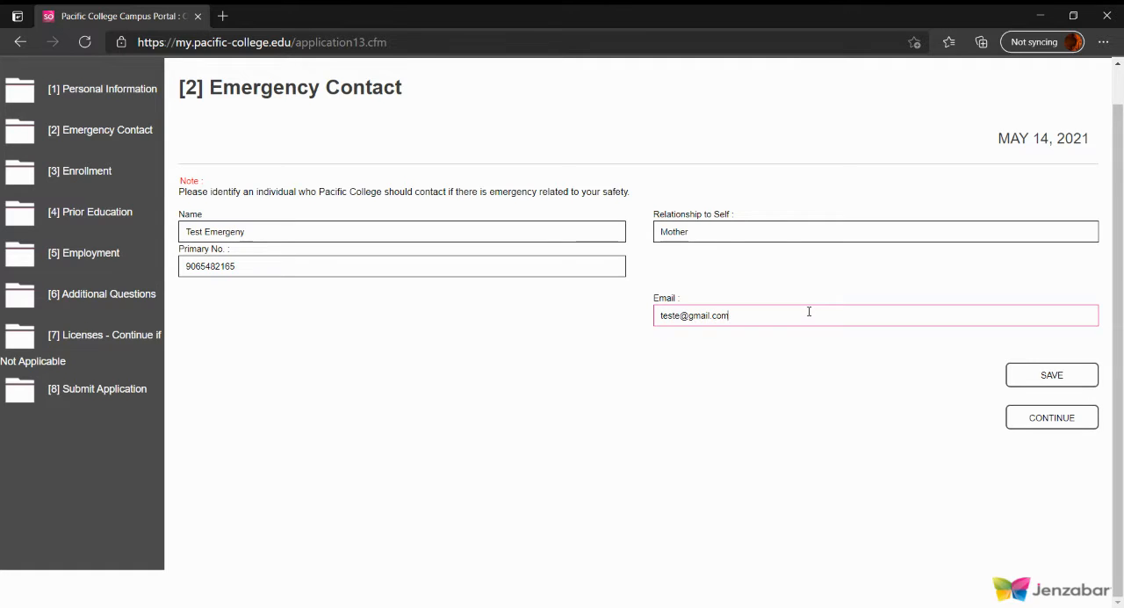
pyautogui.click(1054, 376)
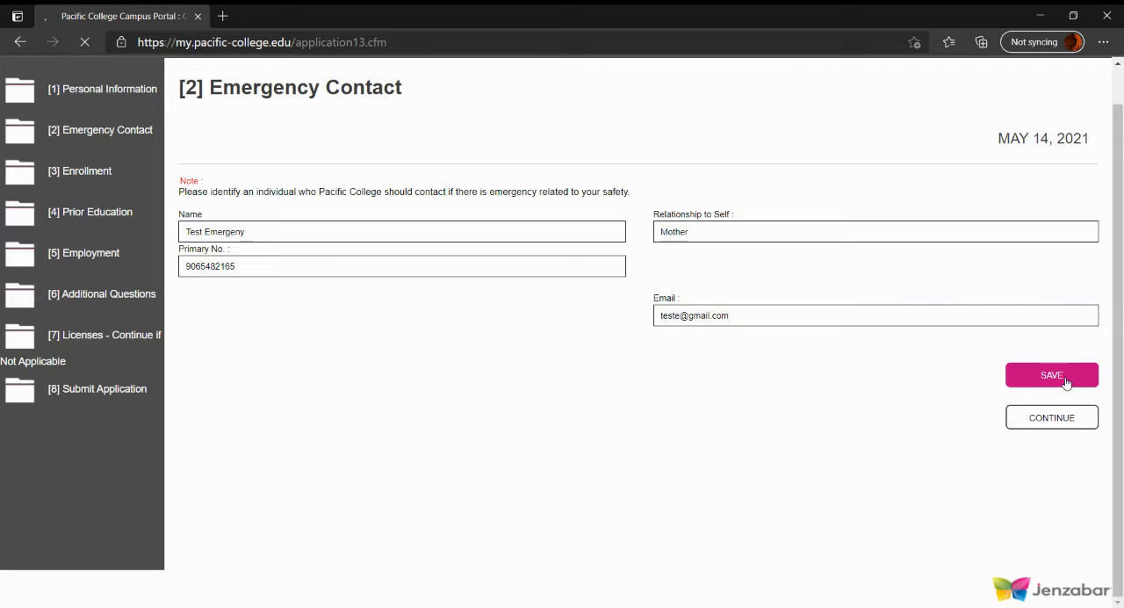
# Continue to the Enrollment section, keeping Business Administration (BS-BA) as the program and 2021 Summer II (M2) as the application term
pyautogui.scroll(-1, 82, 409)
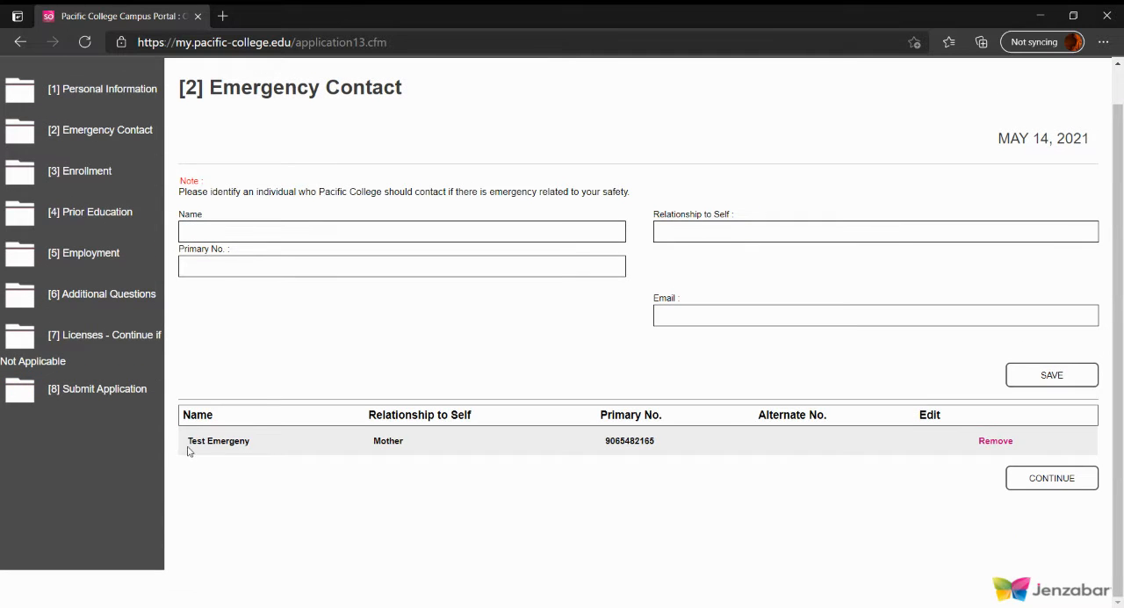
pyautogui.click(1041, 486)
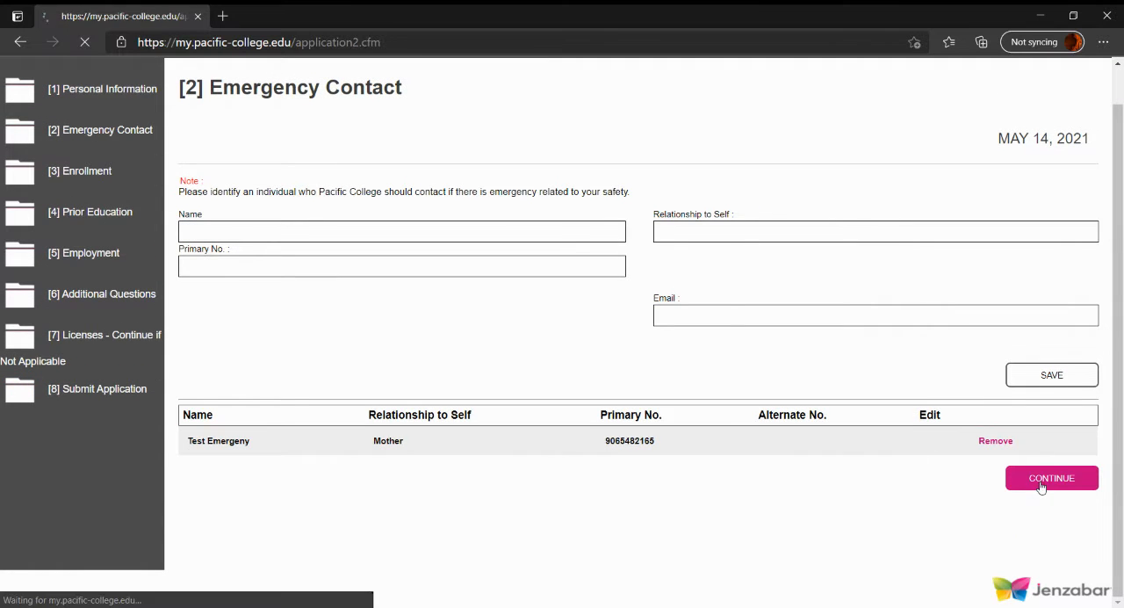
pyautogui.scroll(-1, 258, 245)
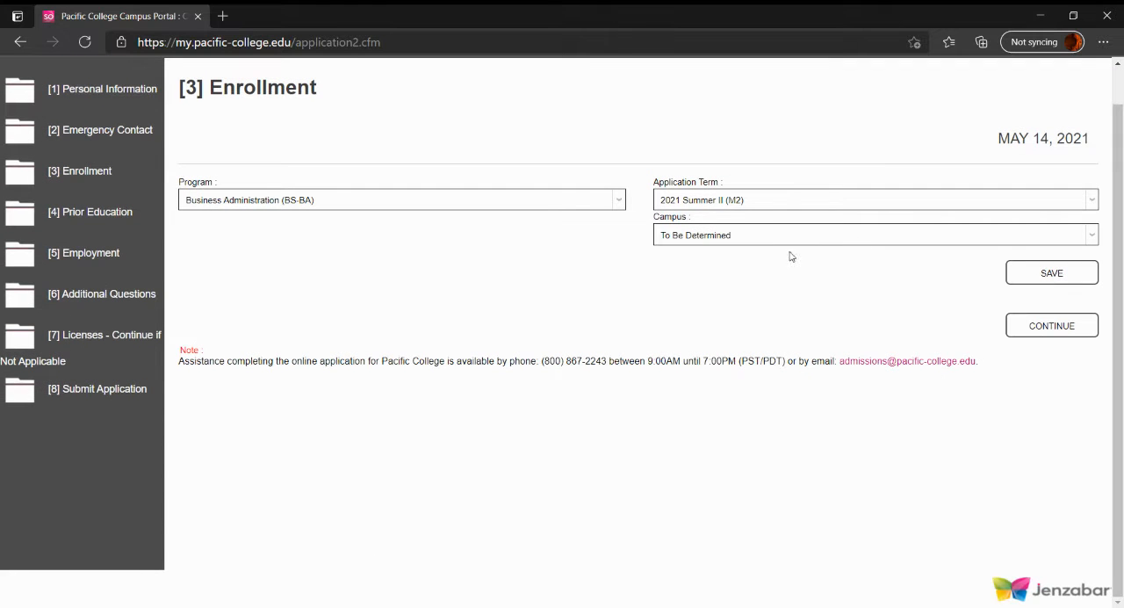
pyautogui.click(343, 201)
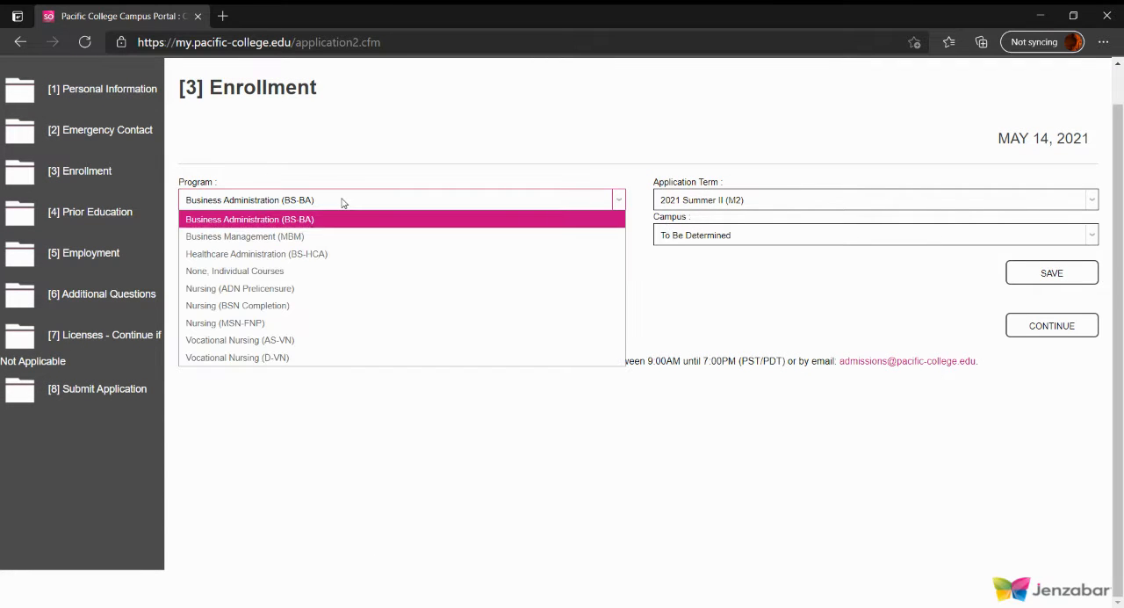
pyautogui.click(342, 201)
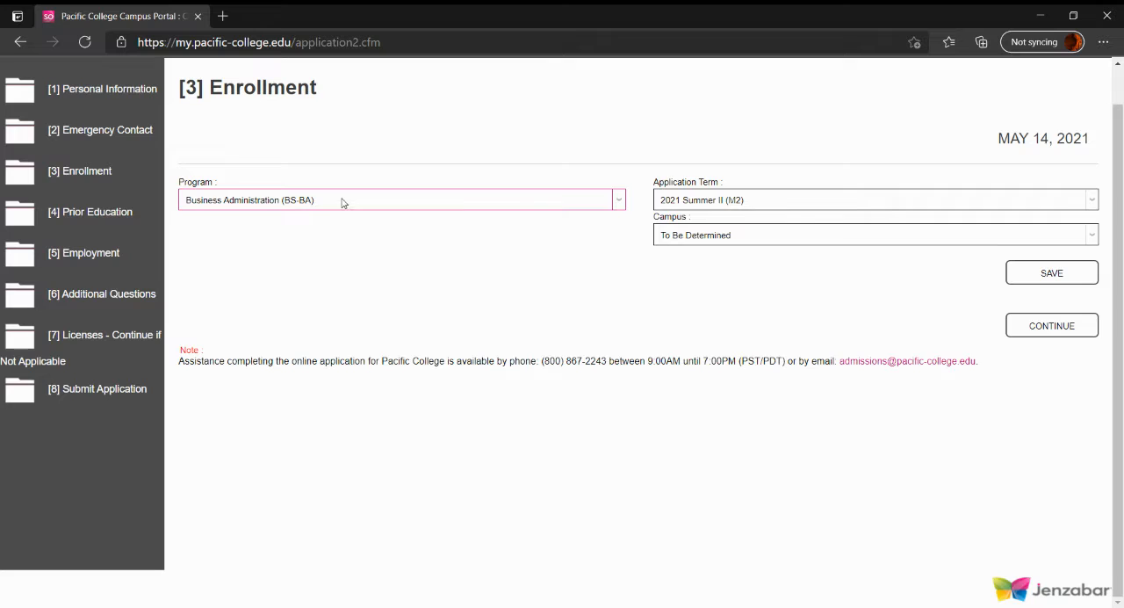
pyautogui.click(800, 206)
pyautogui.click(800, 207)
# Set the campus to Costa Mesa, save the enrollment choice, and continue to the Prior Education section
pyautogui.click(725, 236)
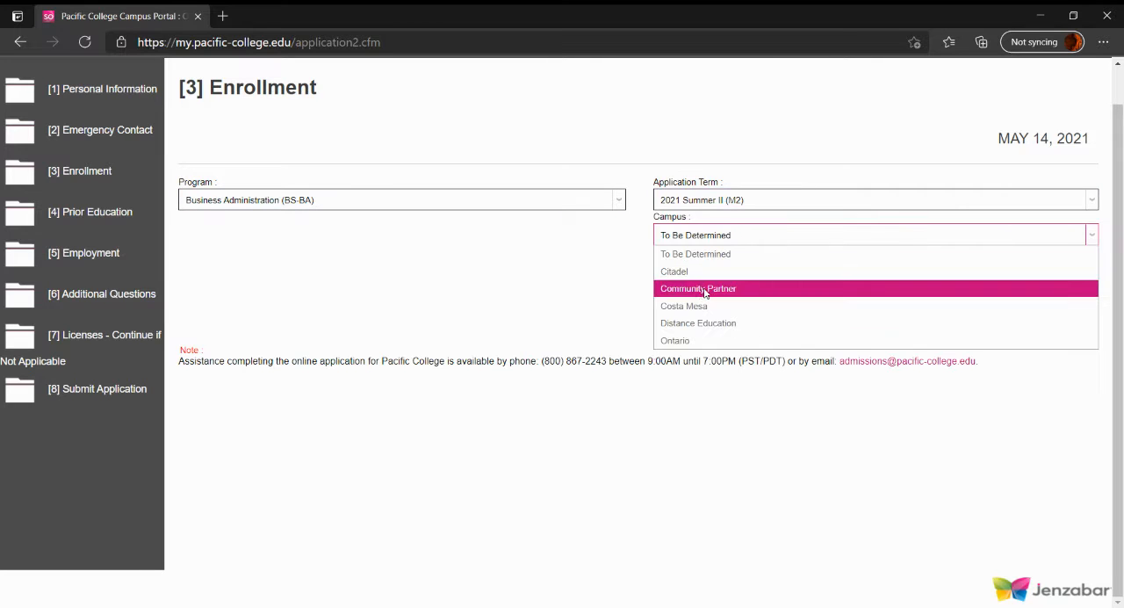
pyautogui.click(703, 302)
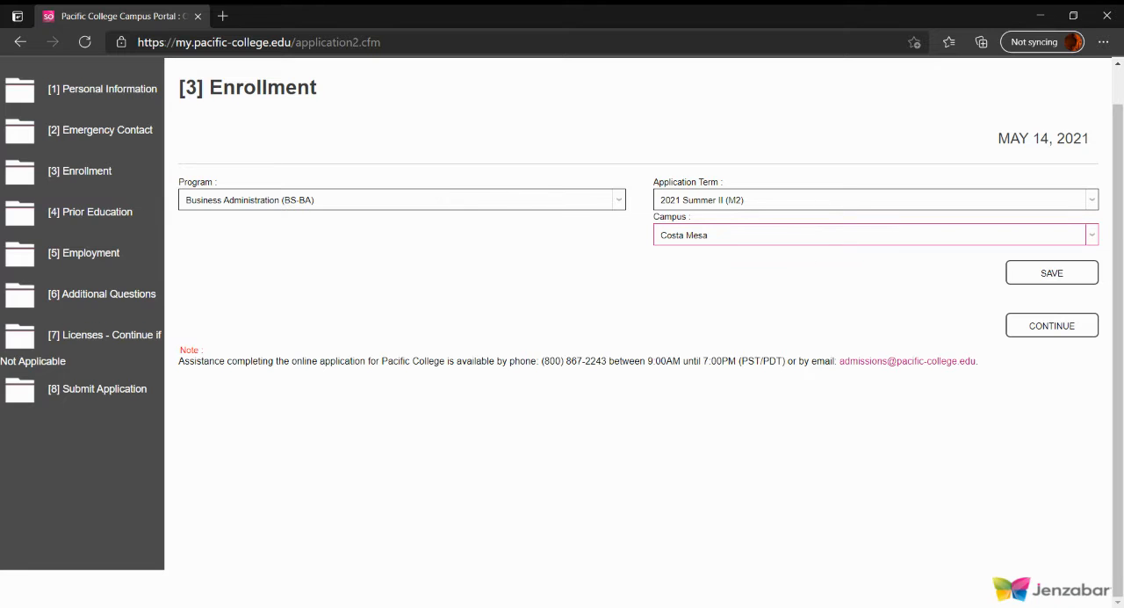
pyautogui.click(1039, 280)
pyautogui.scroll(-1, 364, 326)
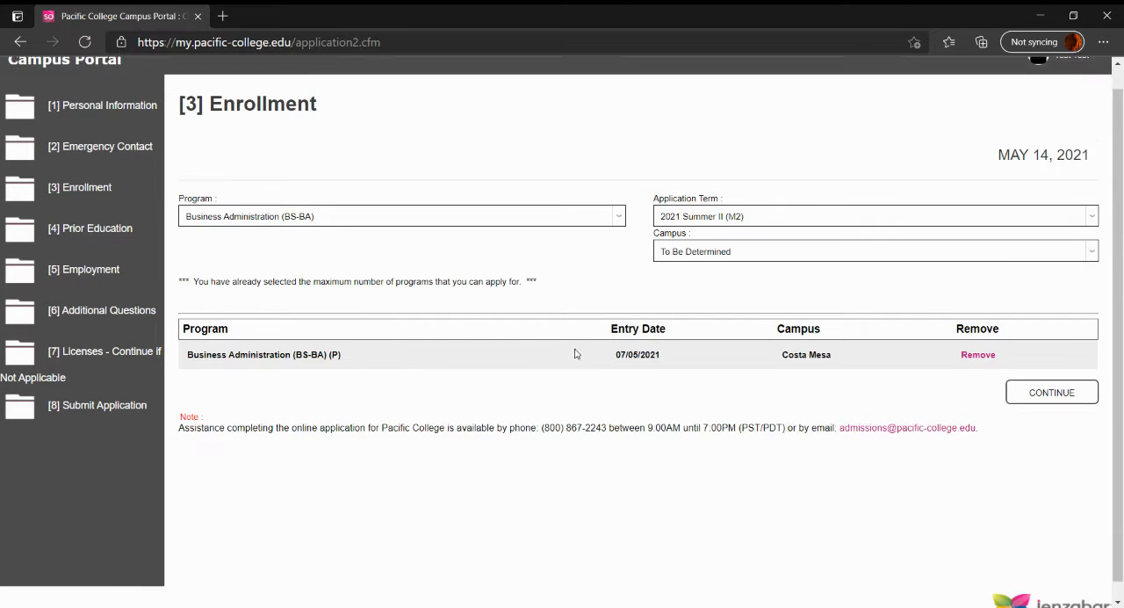
pyautogui.click(1079, 386)
# Open the institution search for prior education and enter Diamond Bar High School as the institution
pyautogui.scroll(-1, 261, 354)
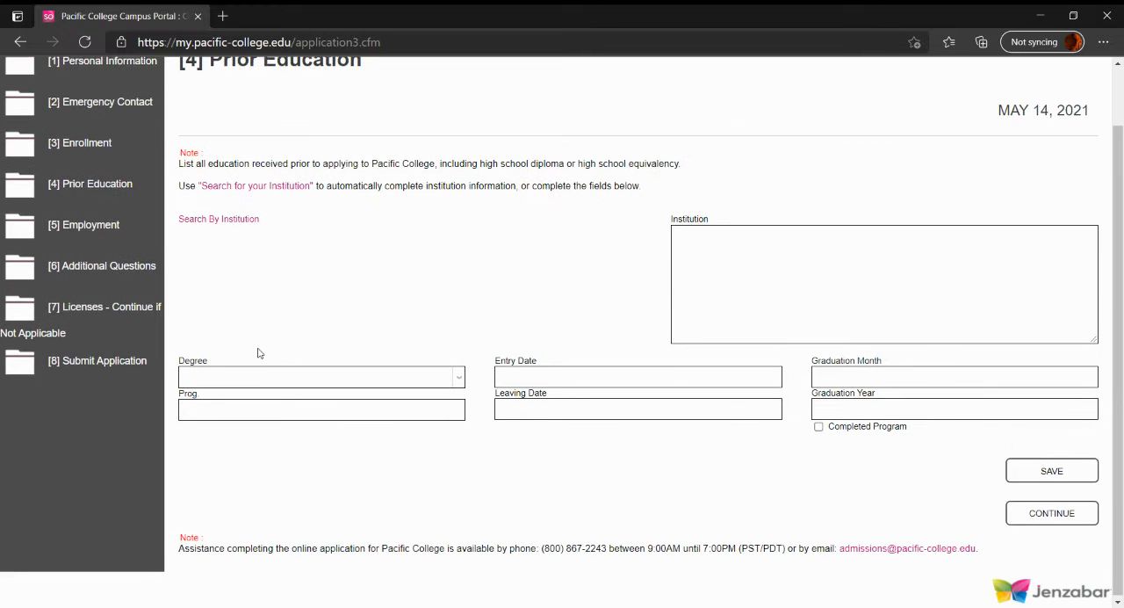
pyautogui.scroll(1, 261, 275)
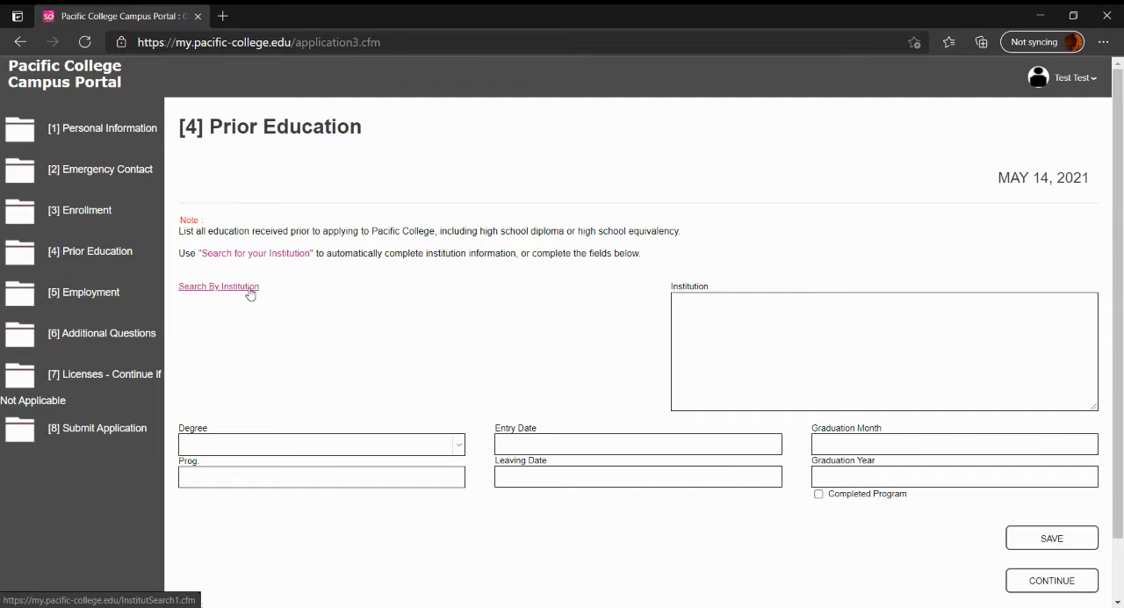
pyautogui.click(250, 293)
pyautogui.scroll(-1, 249, 293)
pyautogui.click(123, 235)
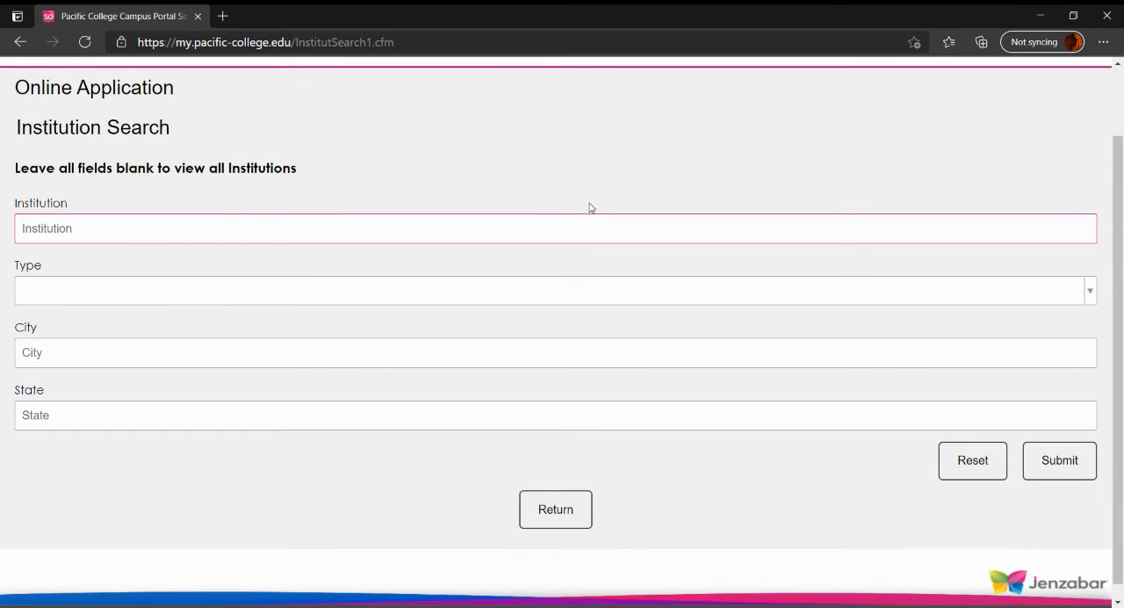
pyautogui.write('Diamond Bar High School')
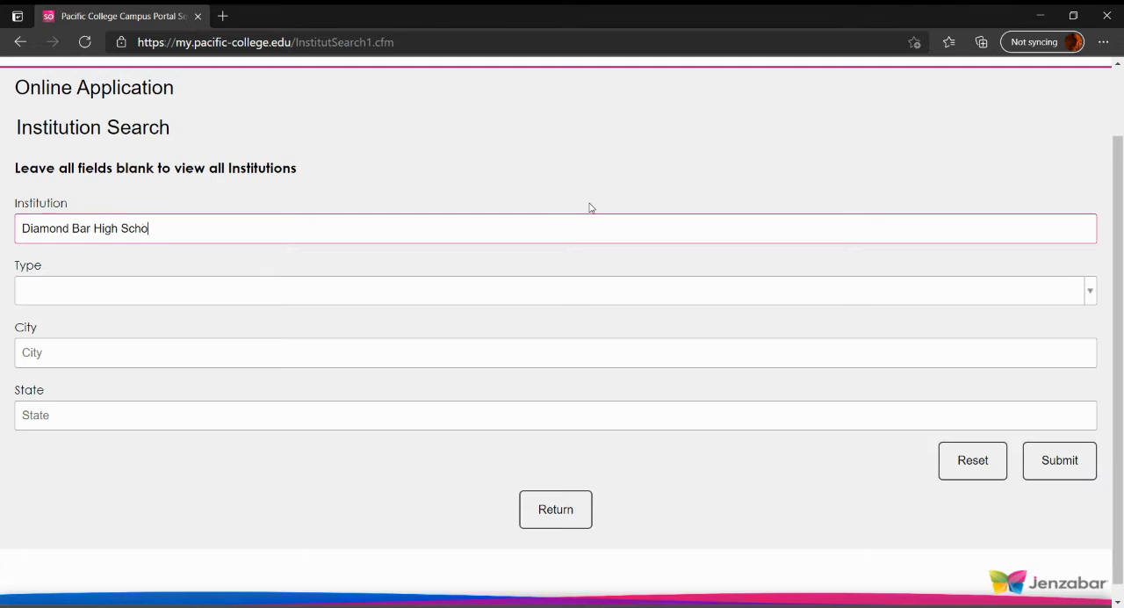
pyautogui.press('Tab')
# Set the institution type to High School, the city to Diamond Bar and the state to CA, and run the search
pyautogui.click(402, 291)
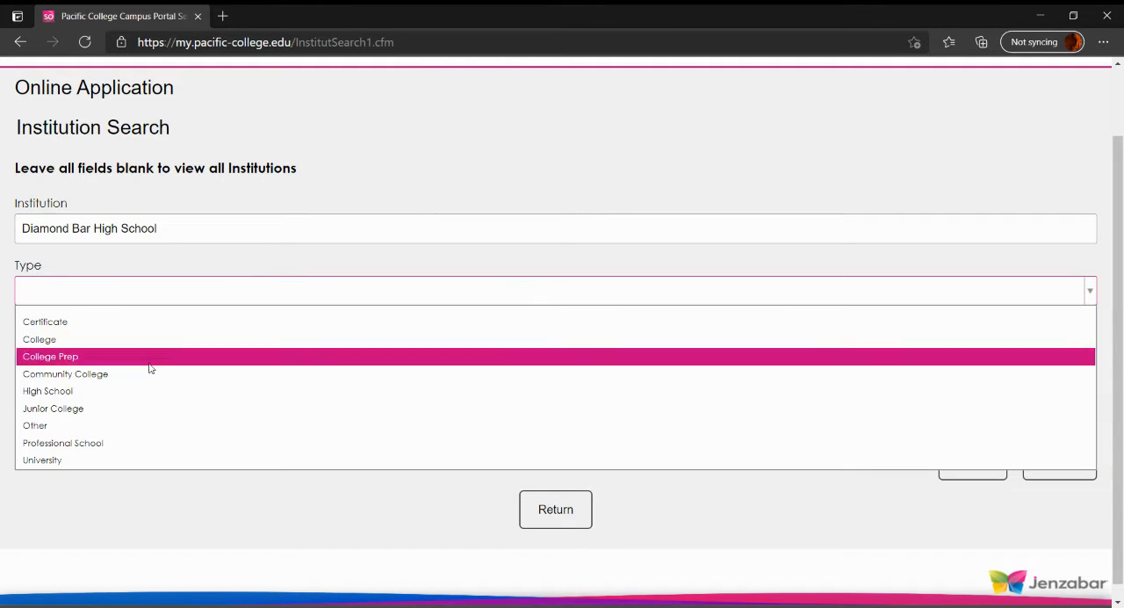
pyautogui.click(132, 391)
pyautogui.click(185, 355)
pyautogui.write('Diamond Bar')
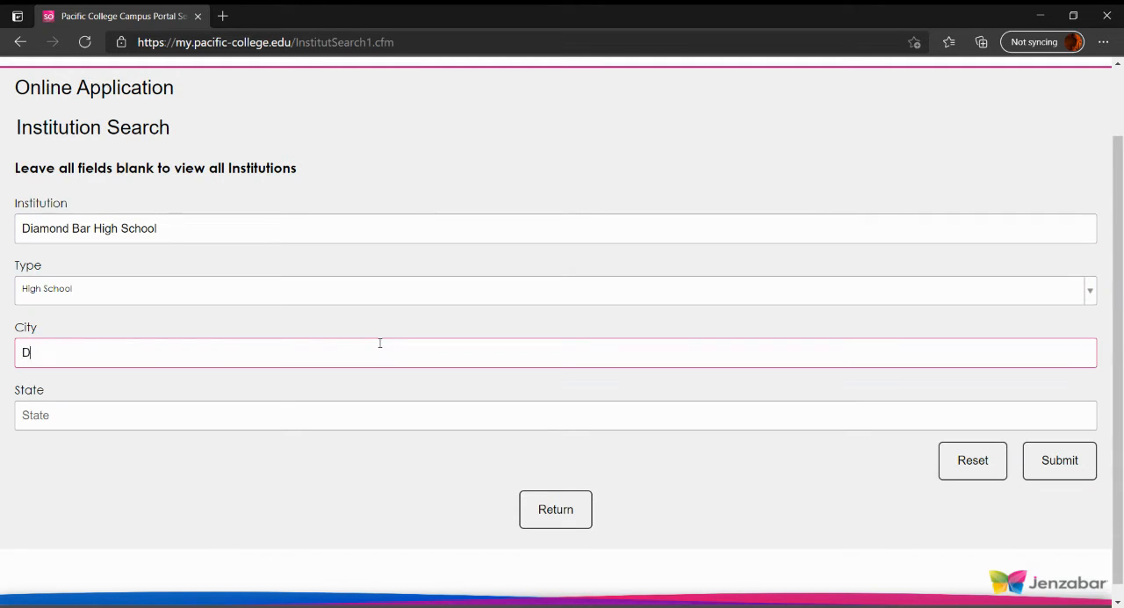
pyautogui.press('Tab')
pyautogui.write('CA')
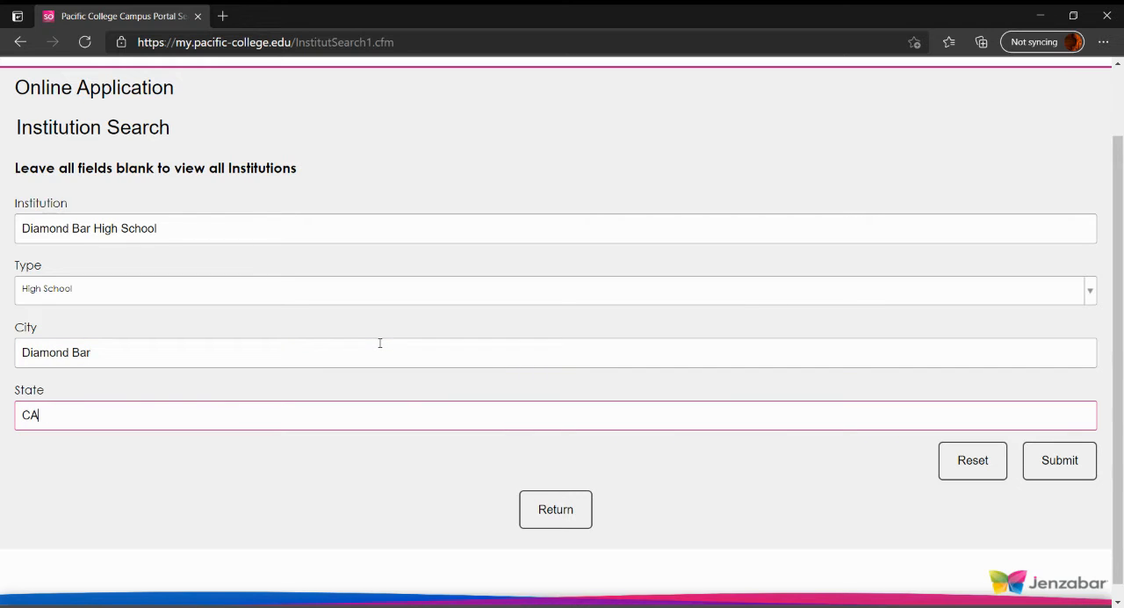
pyautogui.doubleClick(42, 413)
pyautogui.click(64, 414)
pyautogui.click(1081, 467)
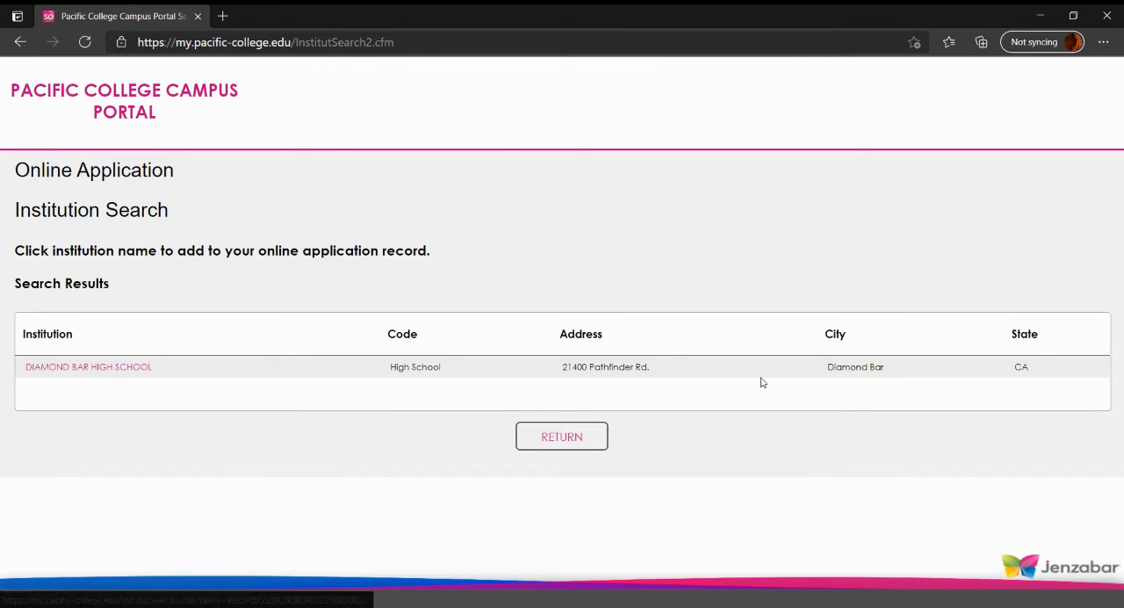
# Add Diamond Bar High School from the search results to the application, save it, and continue to the Employment section
pyautogui.click(80, 377)
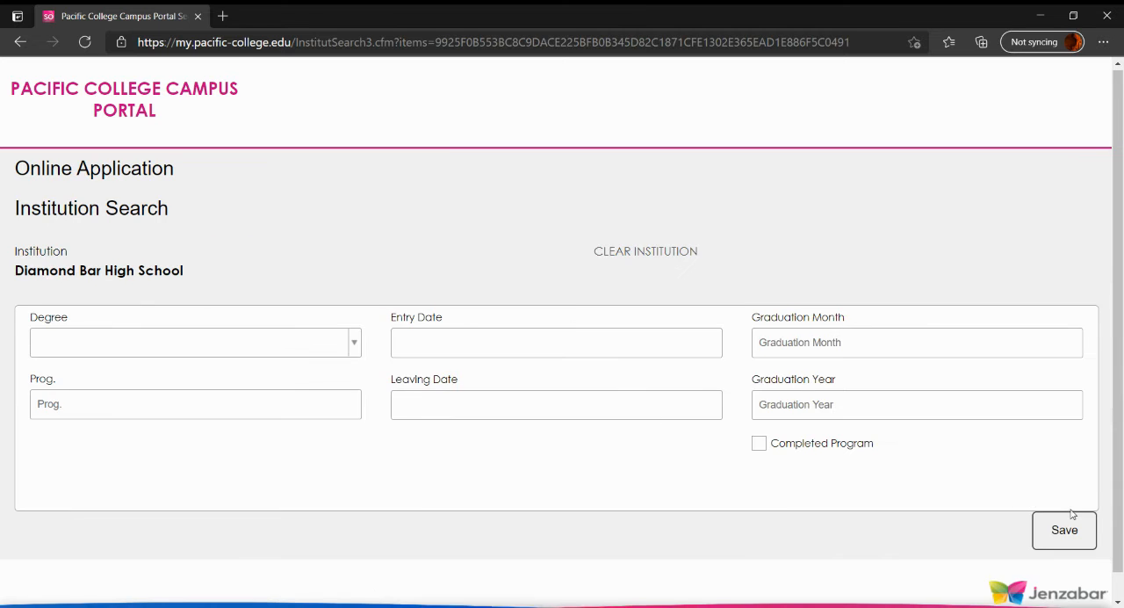
pyautogui.scroll(-1, 1059, 513)
pyautogui.click(1064, 505)
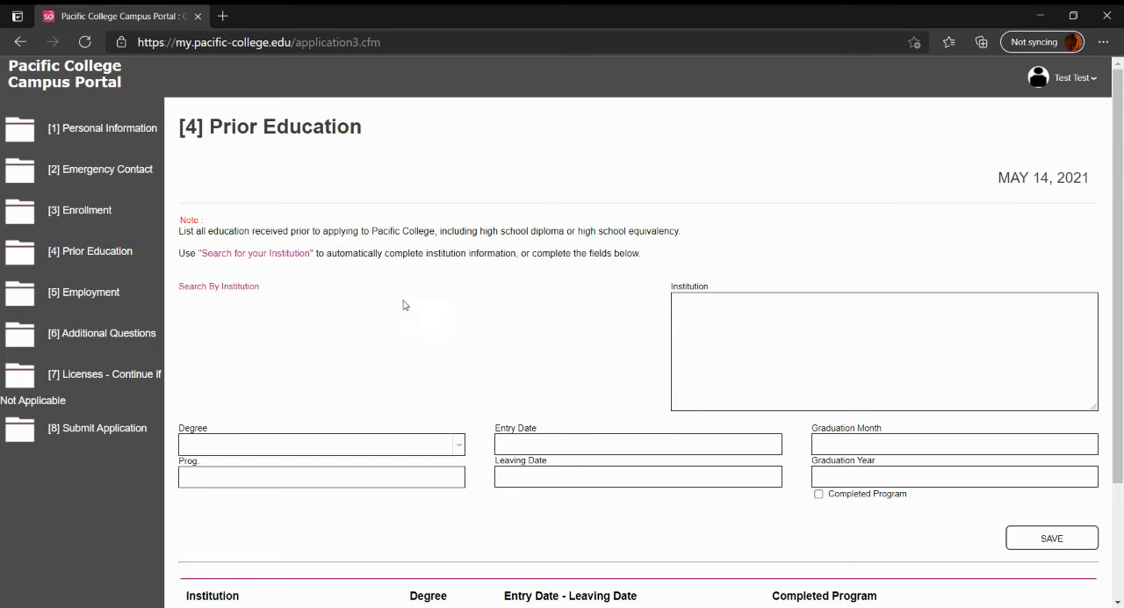
pyautogui.scroll(-2, 452, 296)
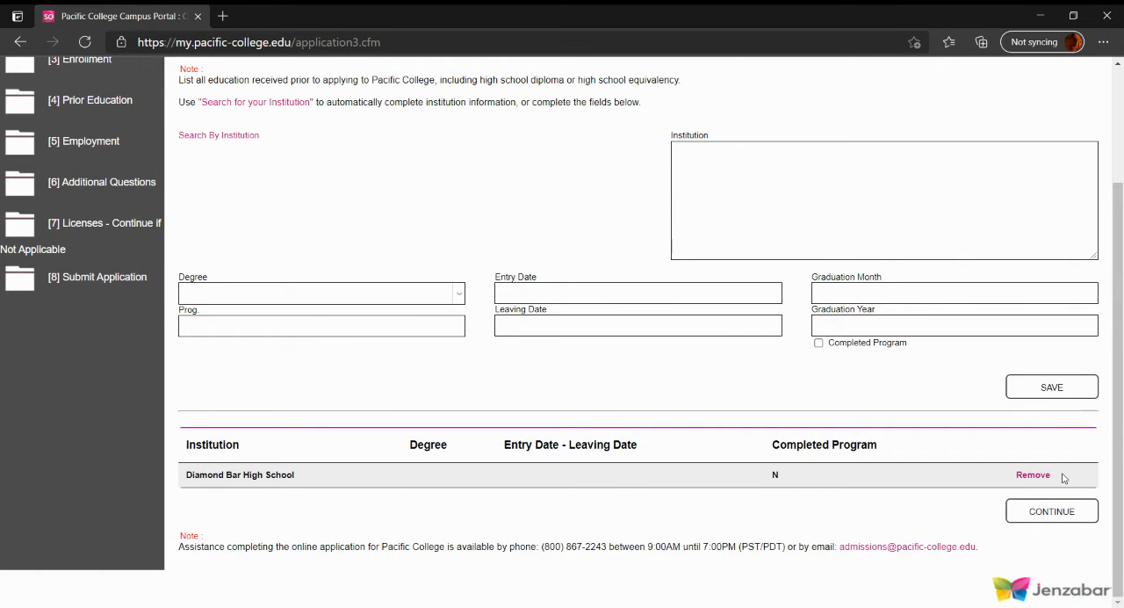
pyautogui.click(1058, 517)
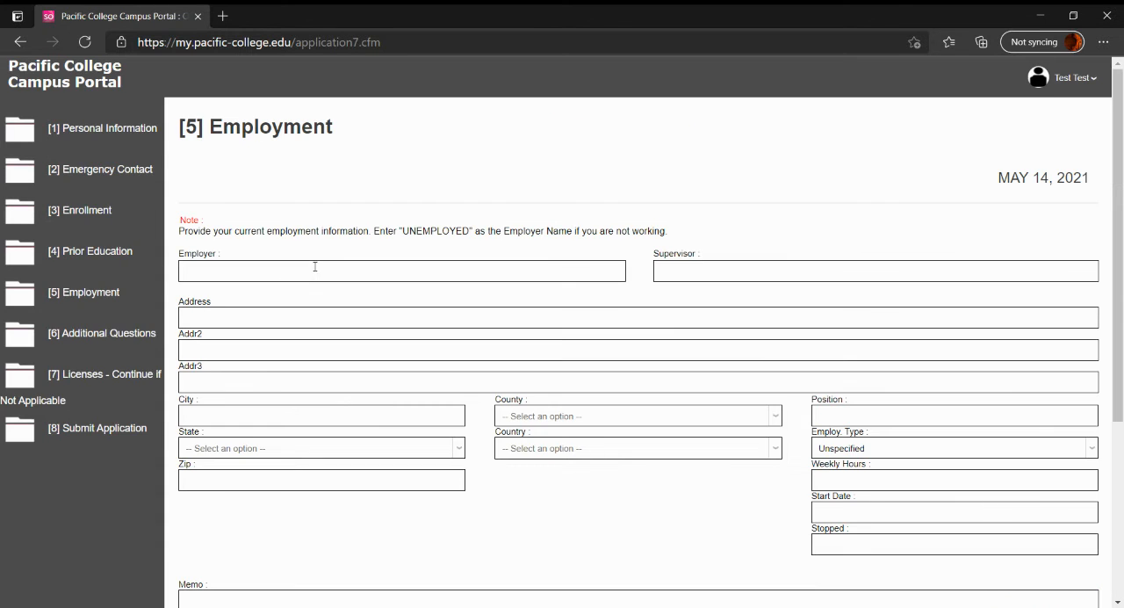
# Enter UNEMPLOYED as the employer, save the employment record, and continue to the Additional Questions section
pyautogui.scroll(-1, 224, 223)
pyautogui.scroll(1, 224, 223)
pyautogui.click(326, 263)
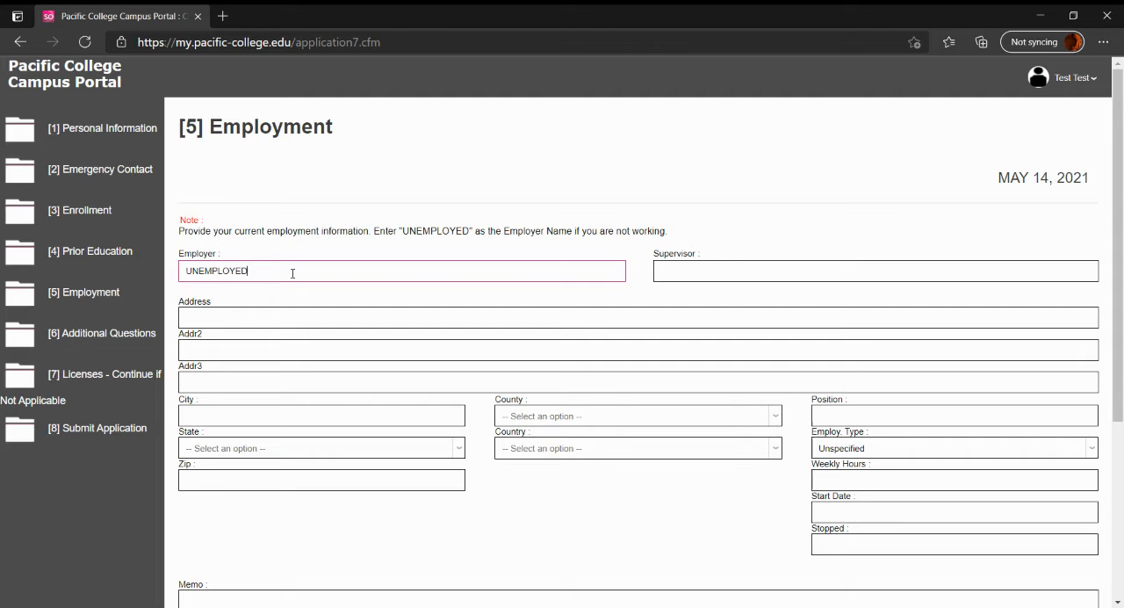
pyautogui.scroll(-3, 310, 232)
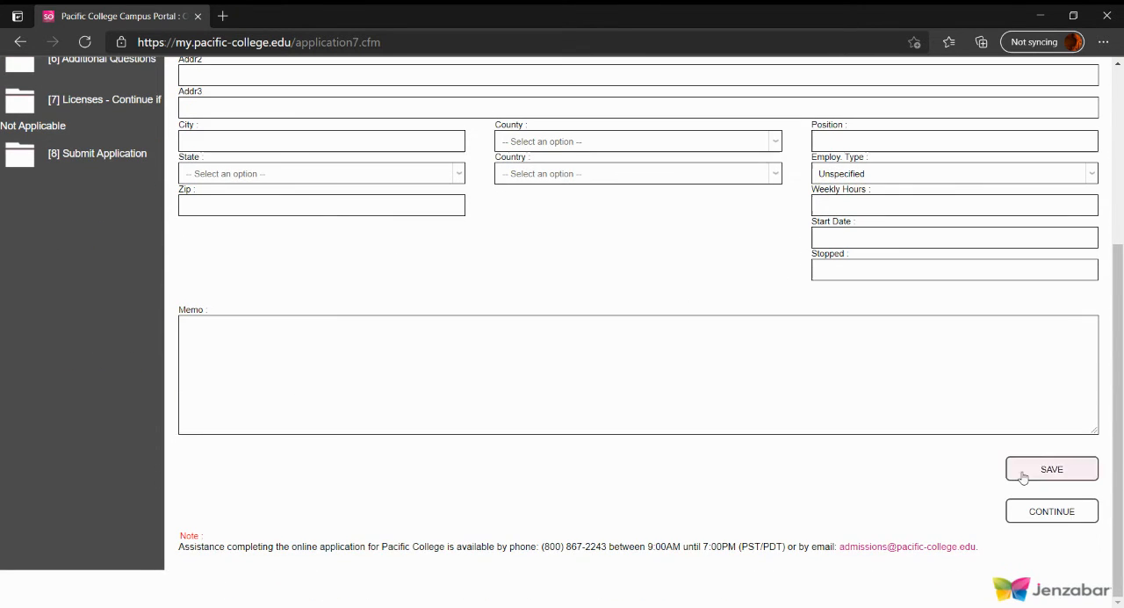
pyautogui.click(1026, 482)
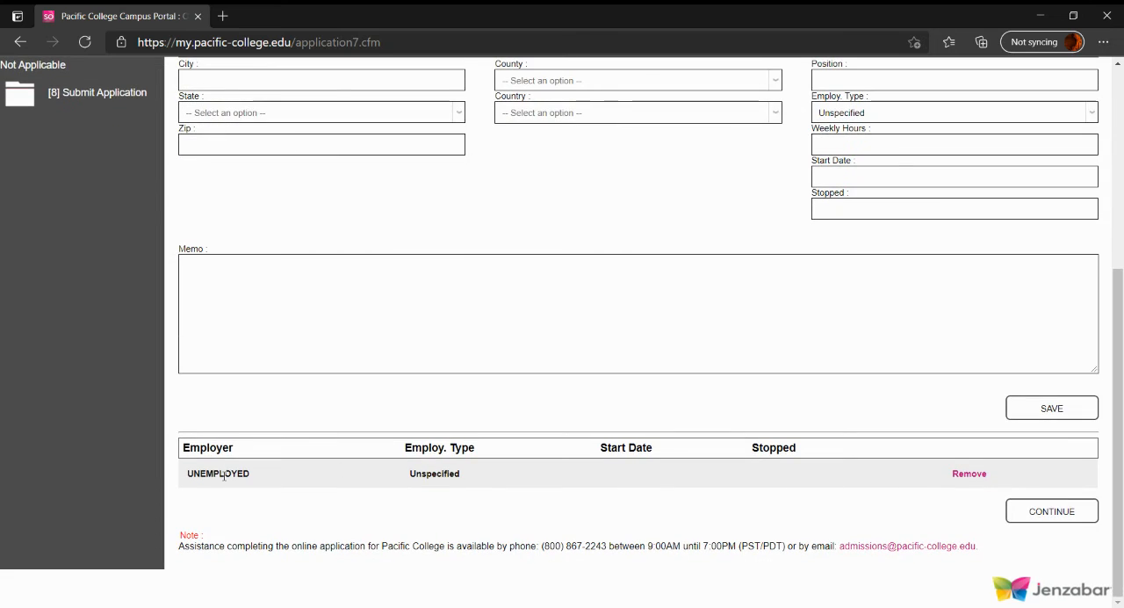
pyautogui.click(1032, 511)
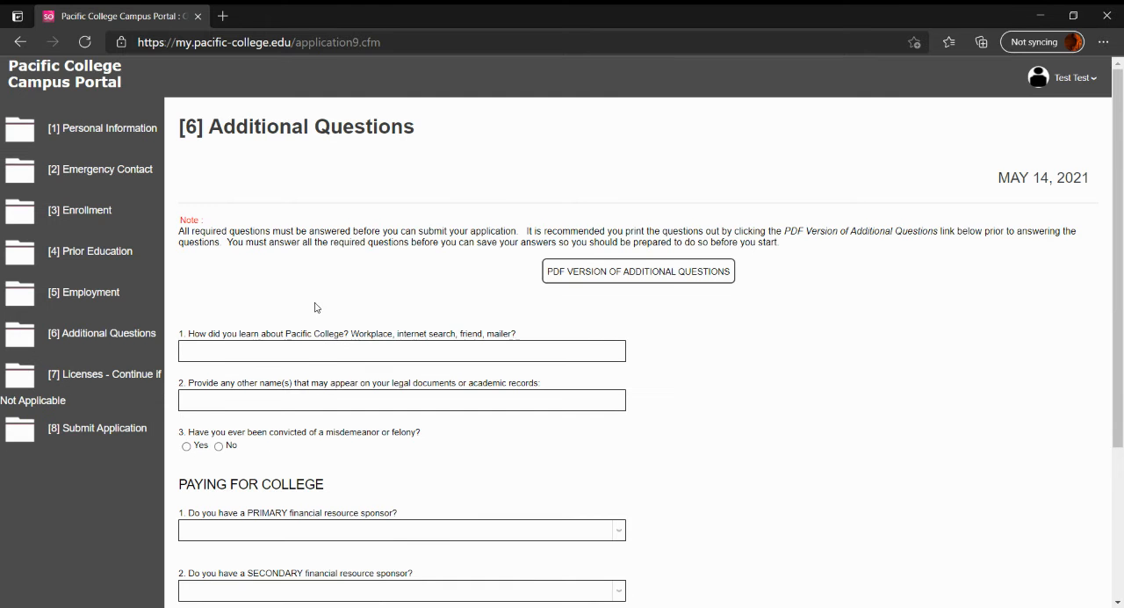
# Answer Friend for how the applicant learned about the college, None for other names, and No for misdemeanor or felony convictions
pyautogui.scroll(-1, 315, 305)
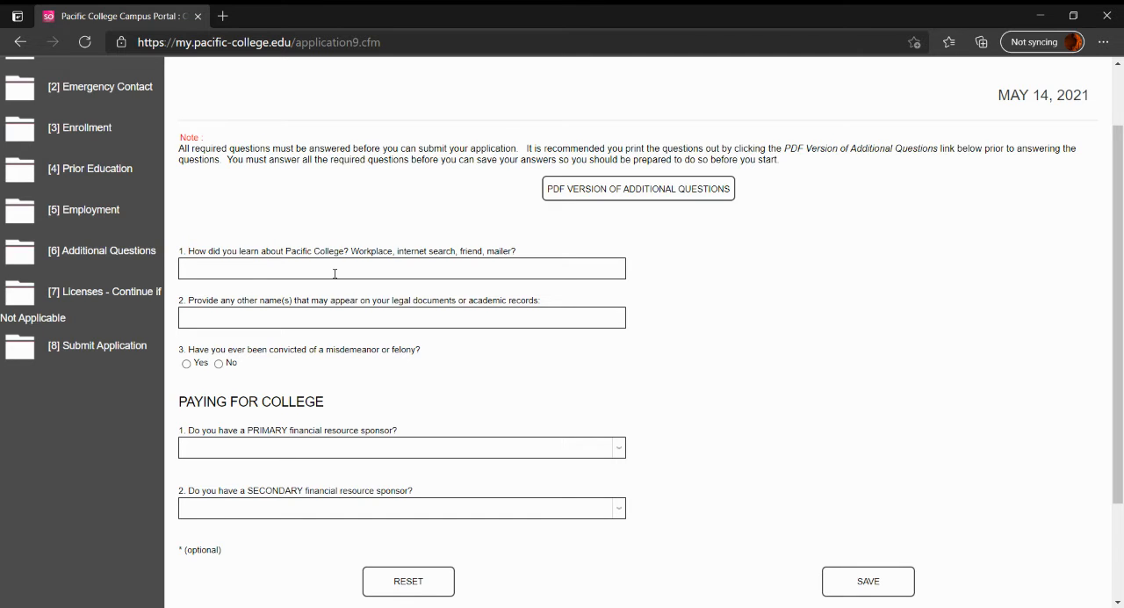
pyautogui.click(335, 270)
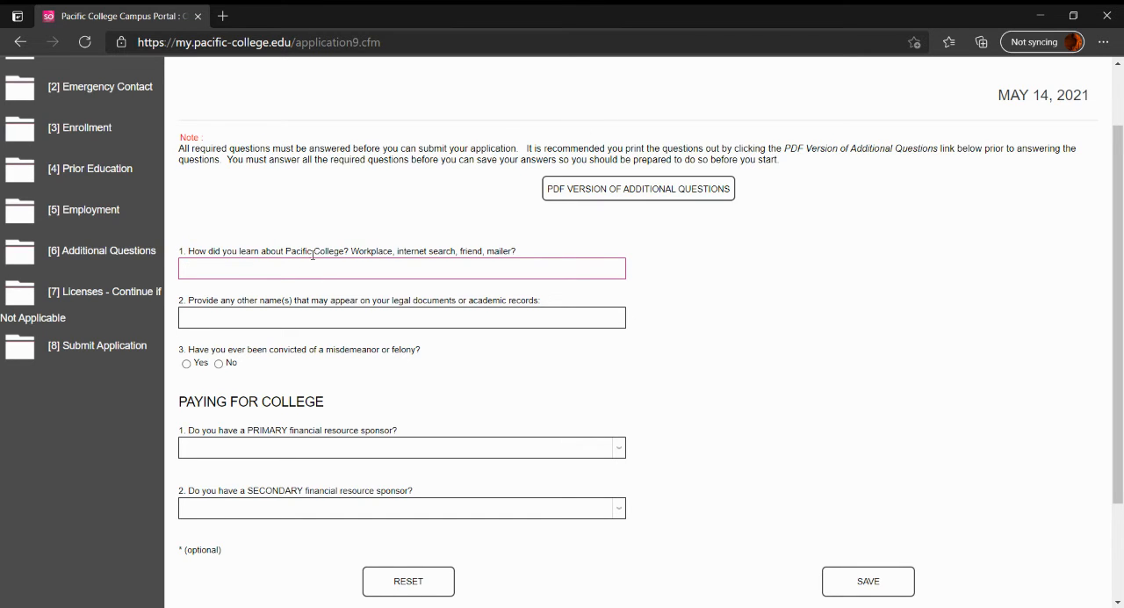
pyautogui.write('Friend')
pyautogui.press('Tab')
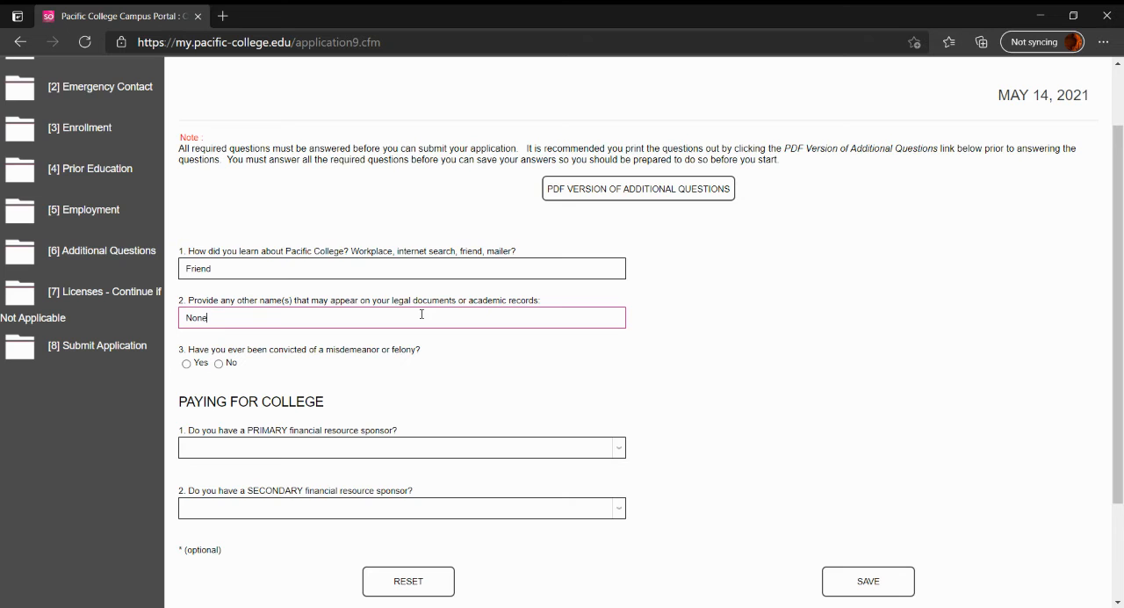
pyautogui.scroll(-1, 234, 362)
pyautogui.click(220, 280)
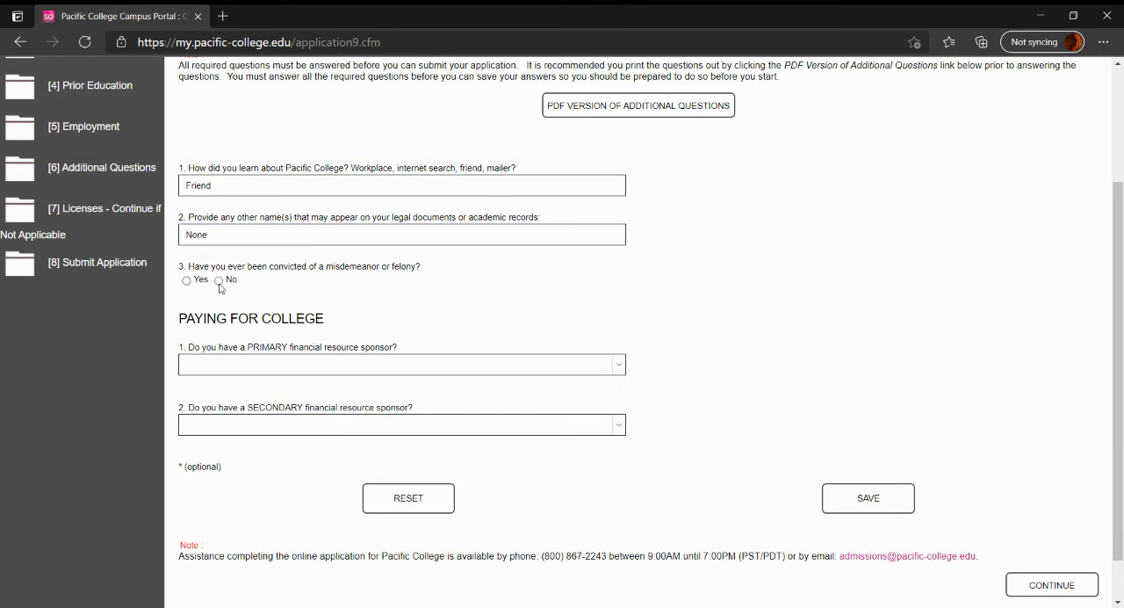
# Set both the primary and the secondary financial resource sponsor to None/Not applicable
pyautogui.click(247, 367)
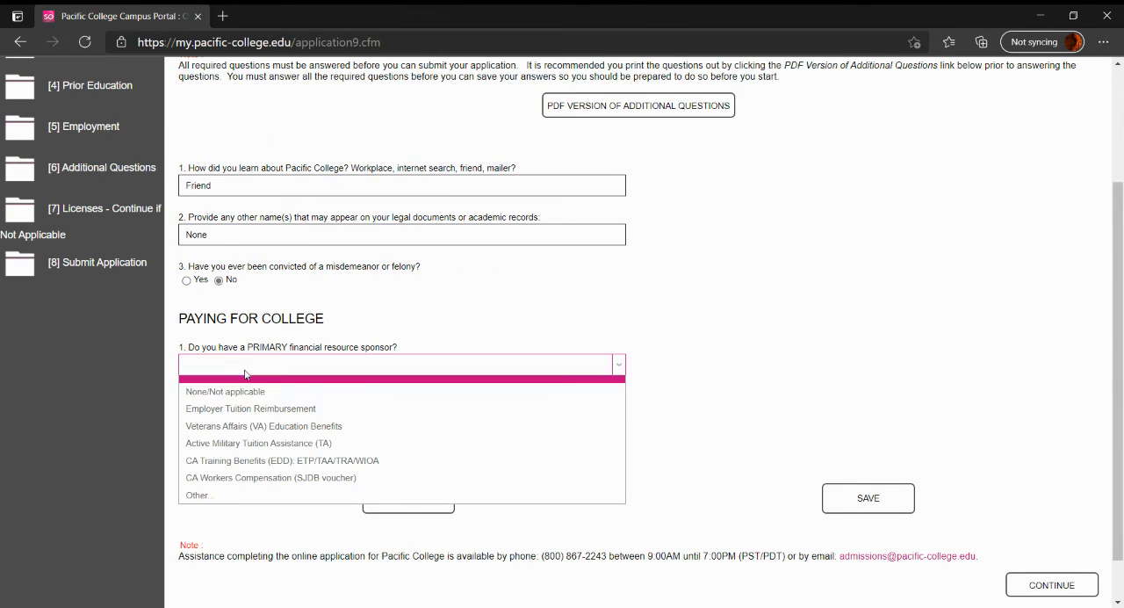
pyautogui.click(231, 392)
pyautogui.click(244, 429)
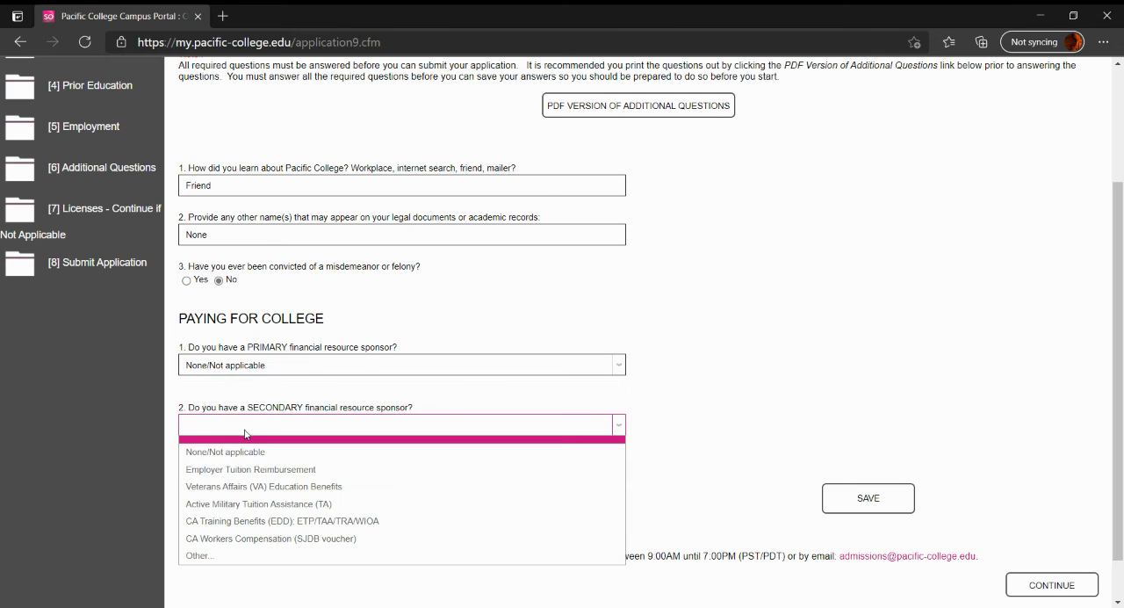
pyautogui.click(220, 452)
# Review and save the answers to the additional questions, and continue to the Licenses section
pyautogui.scroll(-1, 469, 427)
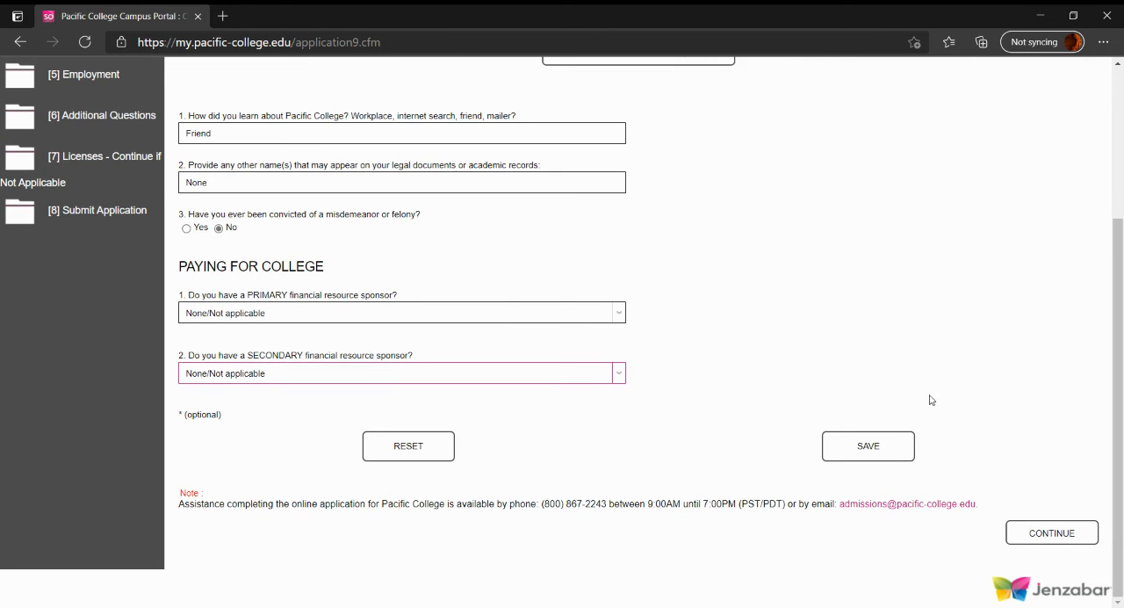
pyautogui.scroll(2, 726, 428)
pyautogui.scroll(-2, 726, 428)
pyautogui.click(875, 455)
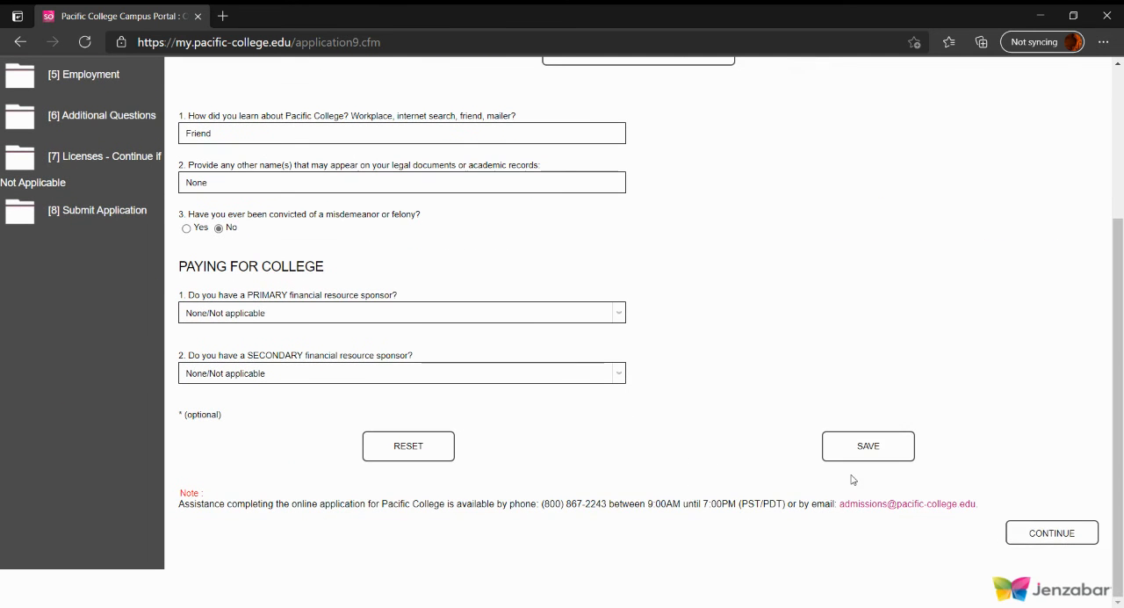
pyautogui.click(1077, 534)
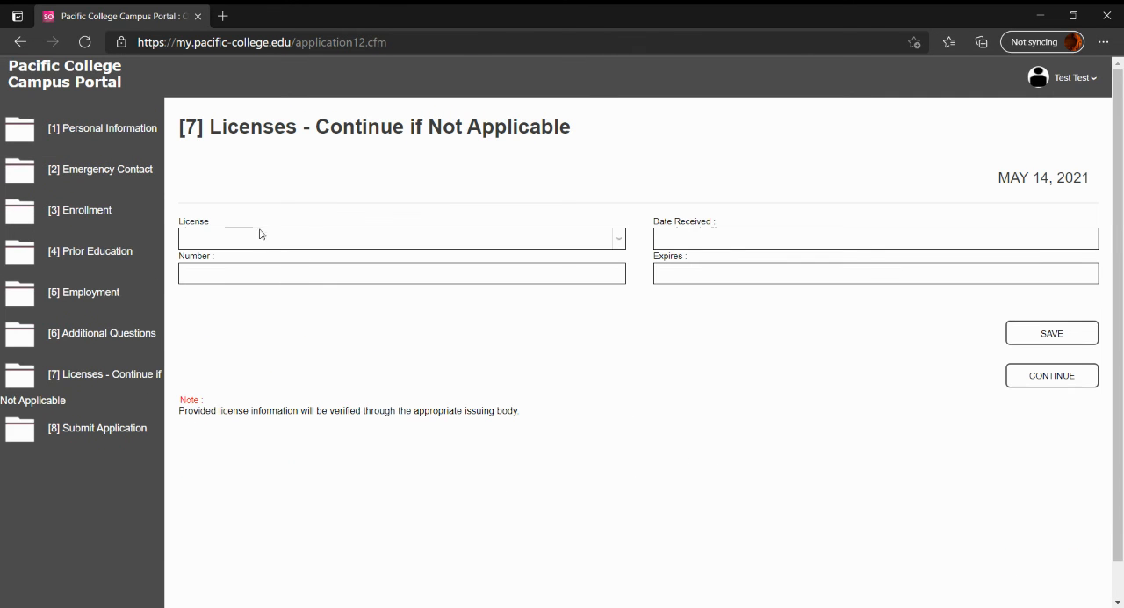
# Check the available license types, leave the license blank, and continue to the Submit Application section
pyautogui.click(286, 241)
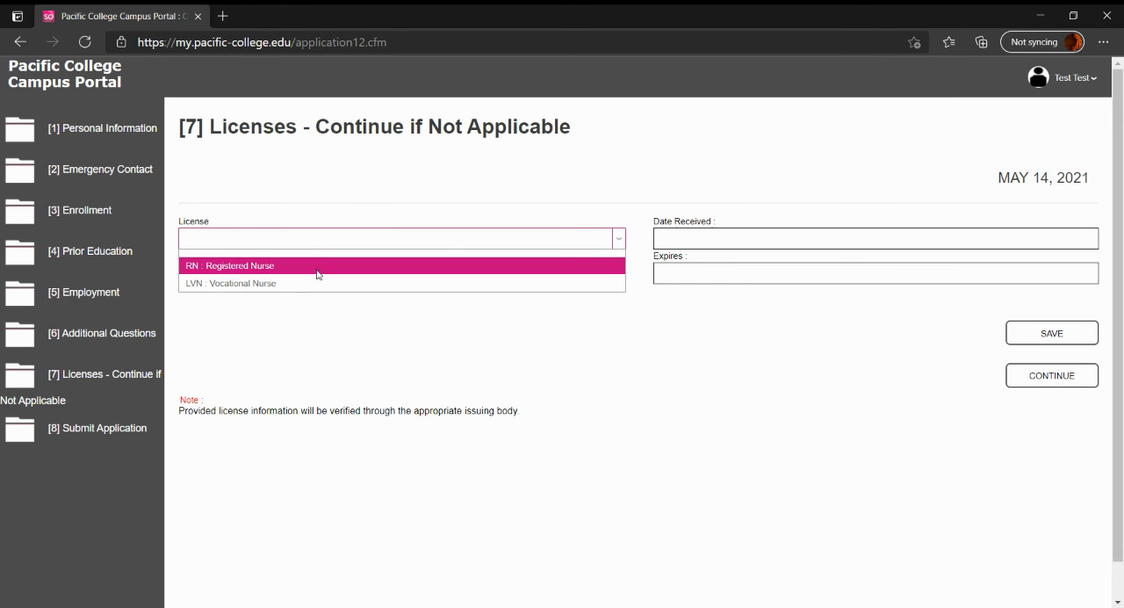
pyautogui.click(322, 242)
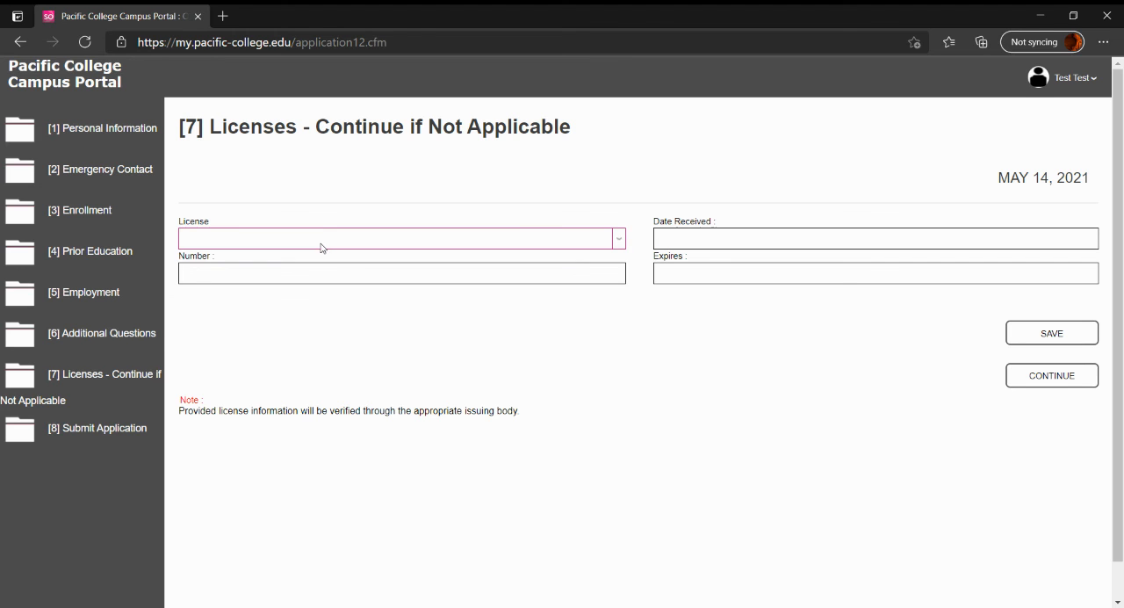
pyautogui.click(321, 243)
pyautogui.click(284, 243)
pyautogui.click(1057, 387)
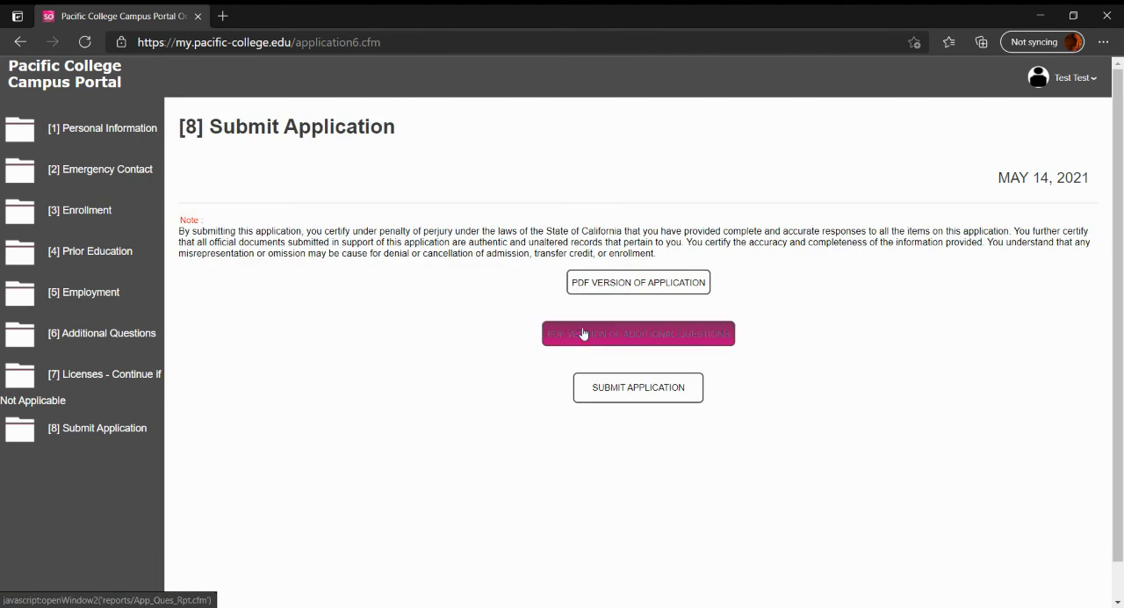
# Review the certification note, submit the application, and confirm the submission
pyautogui.scroll(-1, 390, 296)
pyautogui.scroll(1, 390, 296)
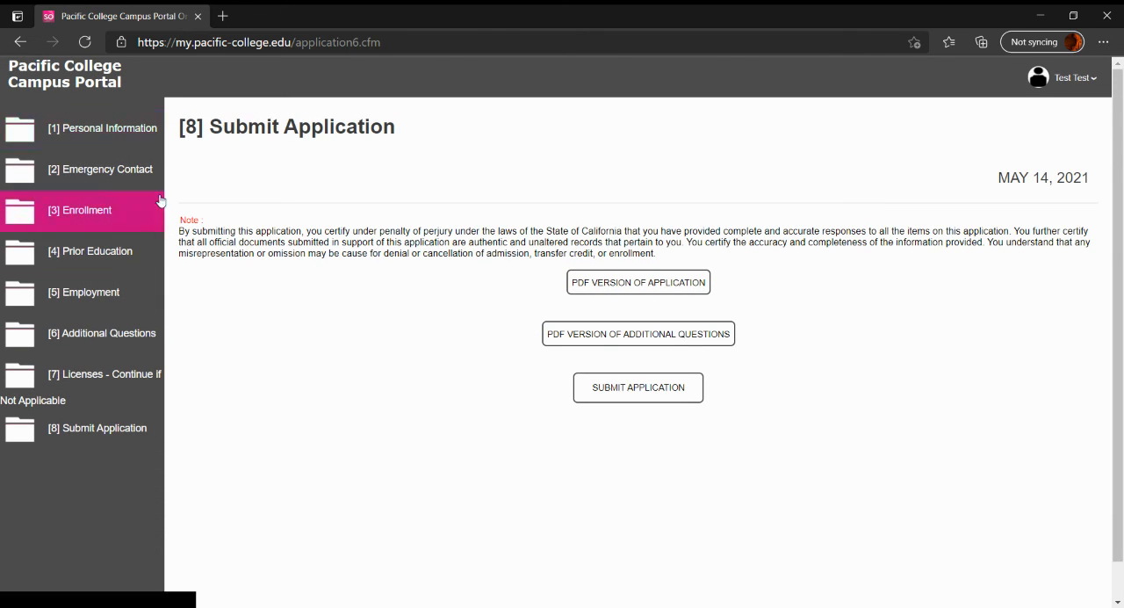
pyautogui.click(652, 396)
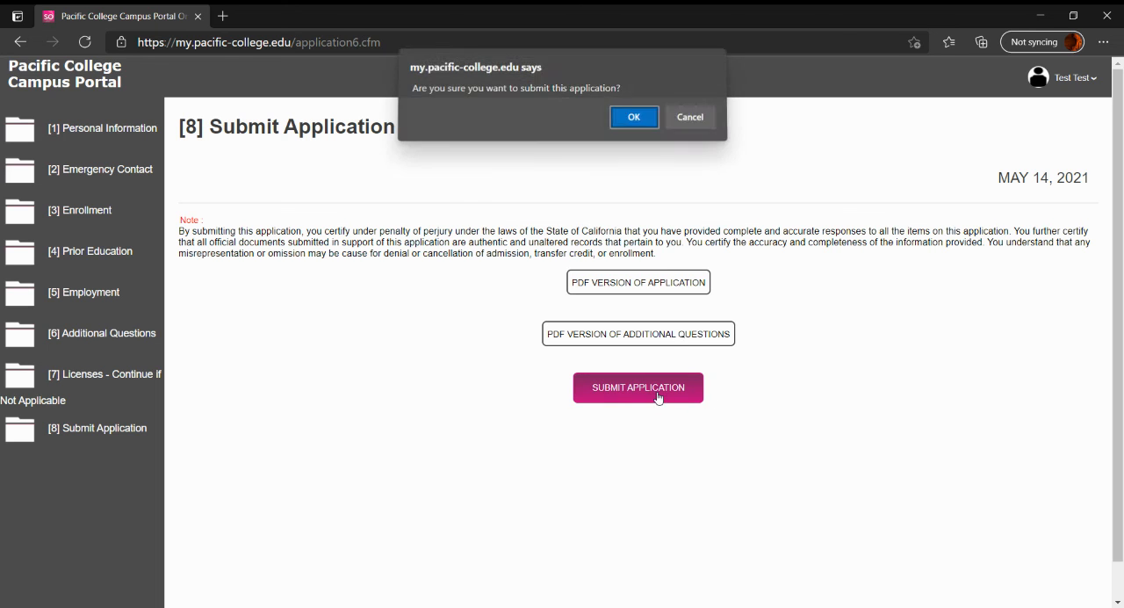
pyautogui.click(630, 121)
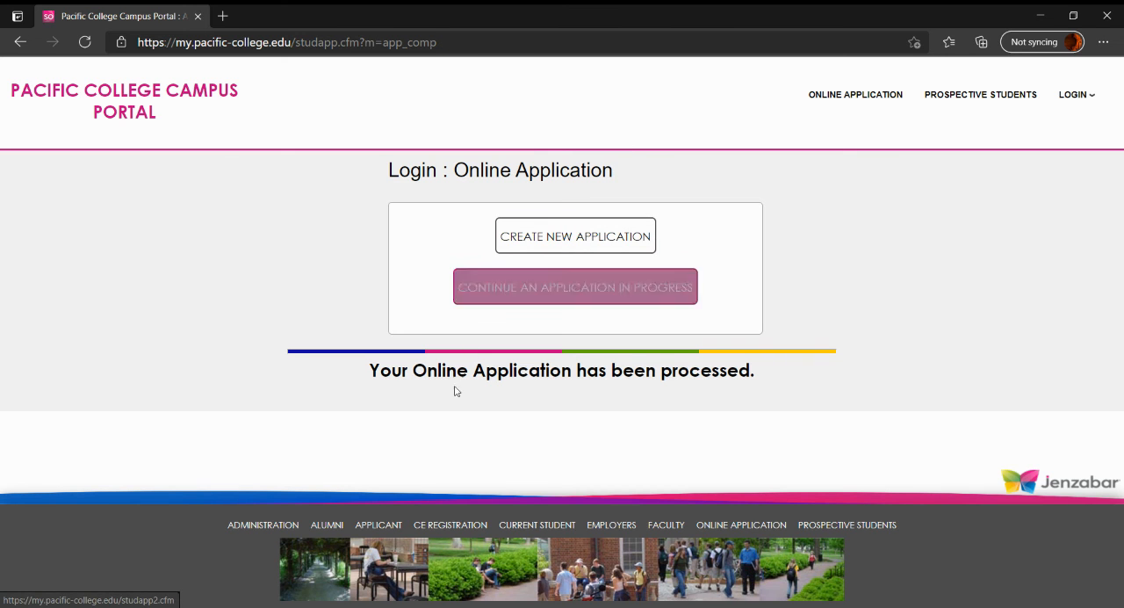